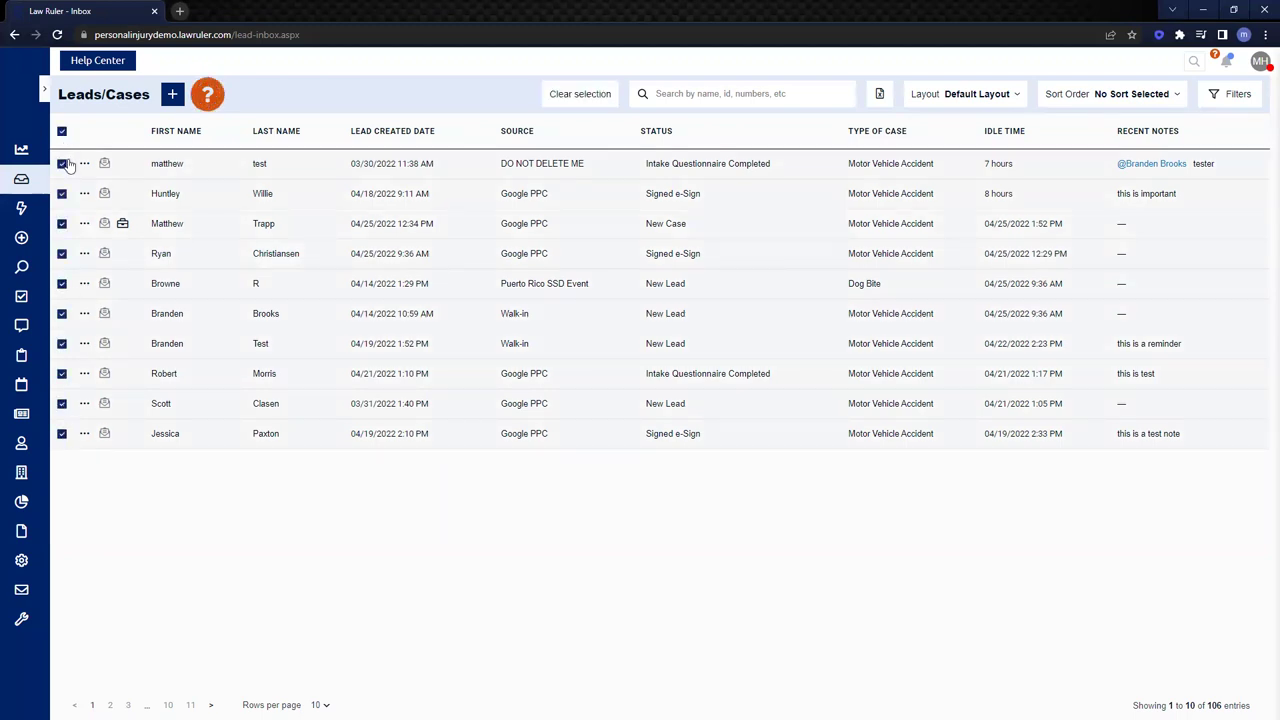
Select only the first three leads in the inbox and review the bulk edit actions offered for them.
{"action": "left_click", "coordinate": [62, 132]}
{"action": "left_click", "coordinate": [62, 164]}
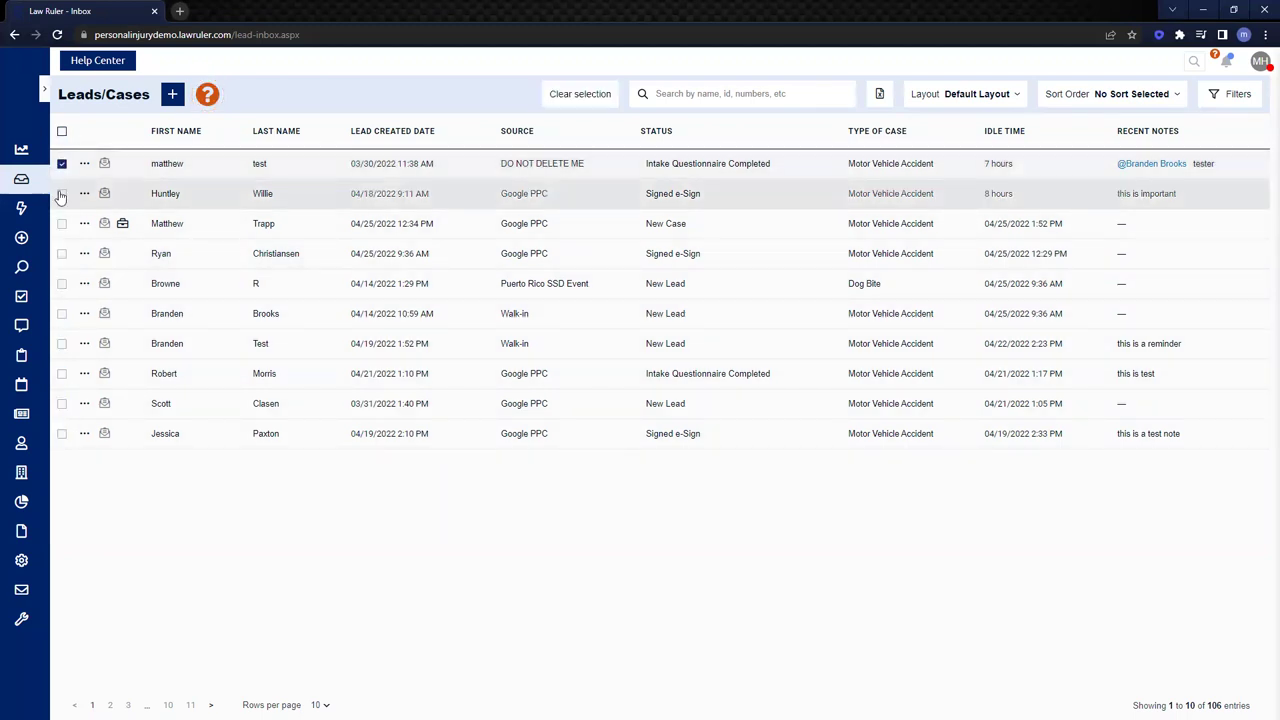
{"action": "left_click", "coordinate": [62, 194]}
{"action": "left_click", "coordinate": [62, 224]}
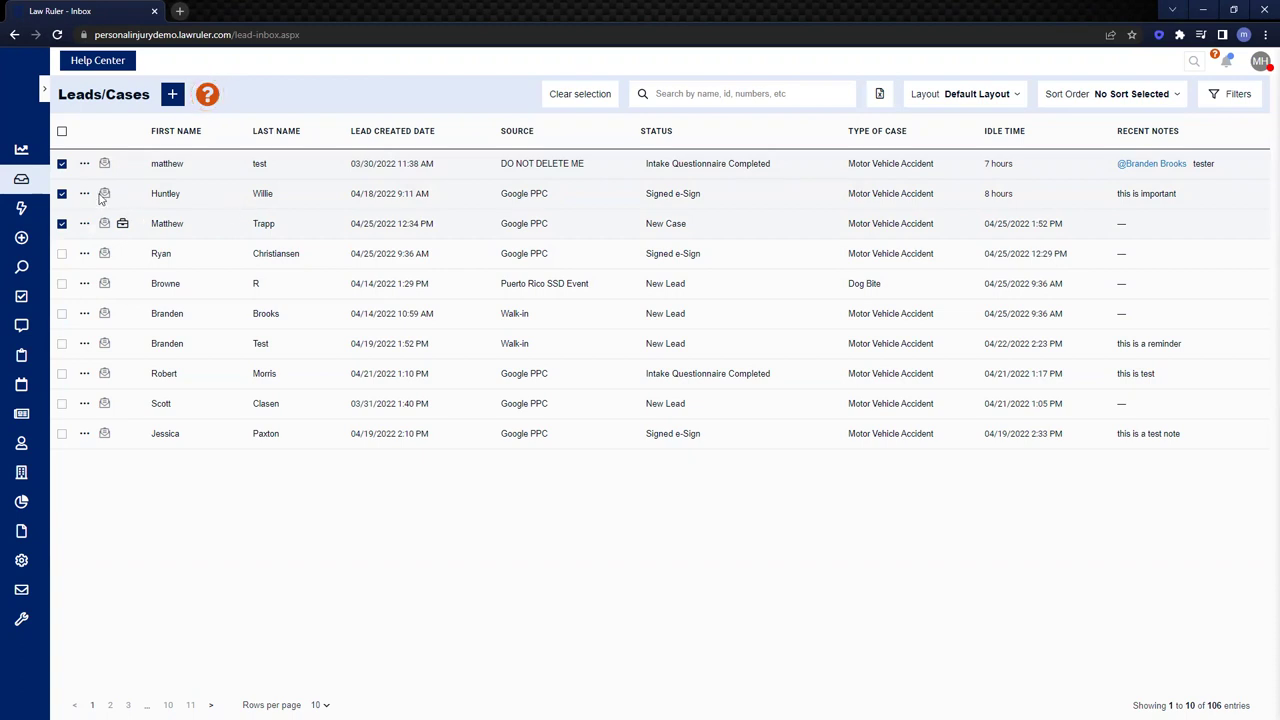
{"action": "left_click", "coordinate": [85, 164]}
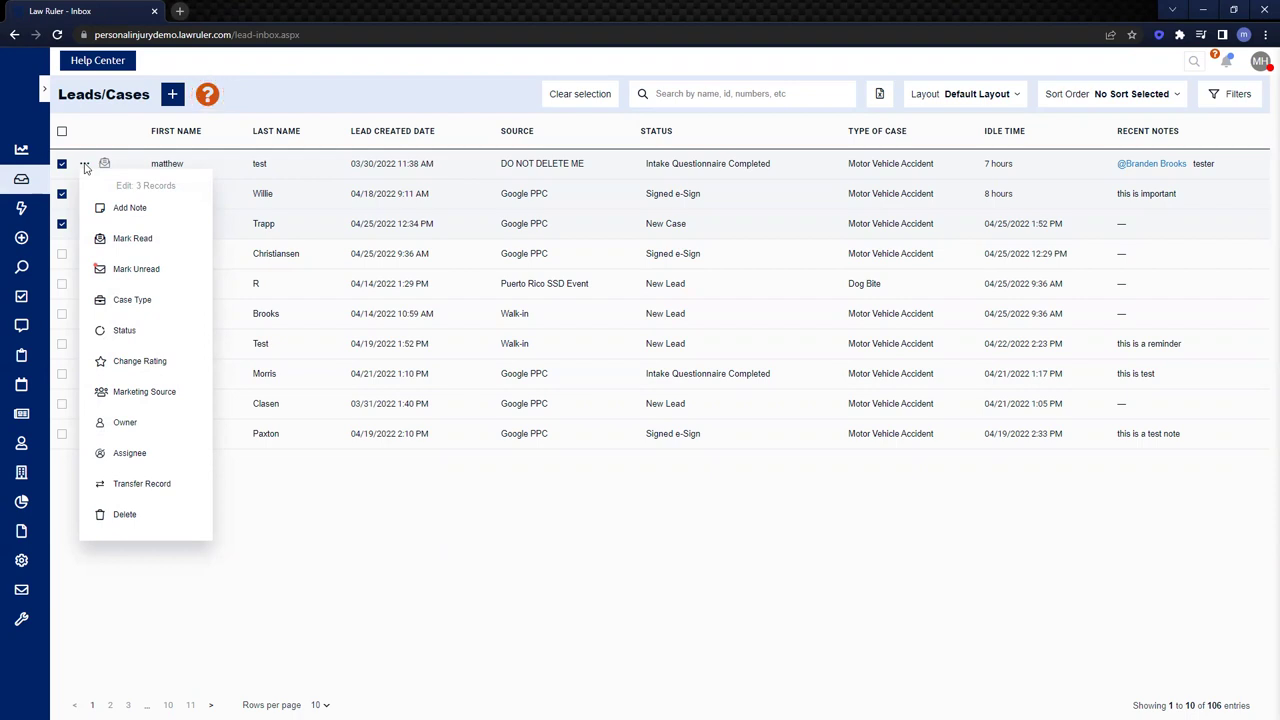
{"action": "left_click", "coordinate": [240, 131]}
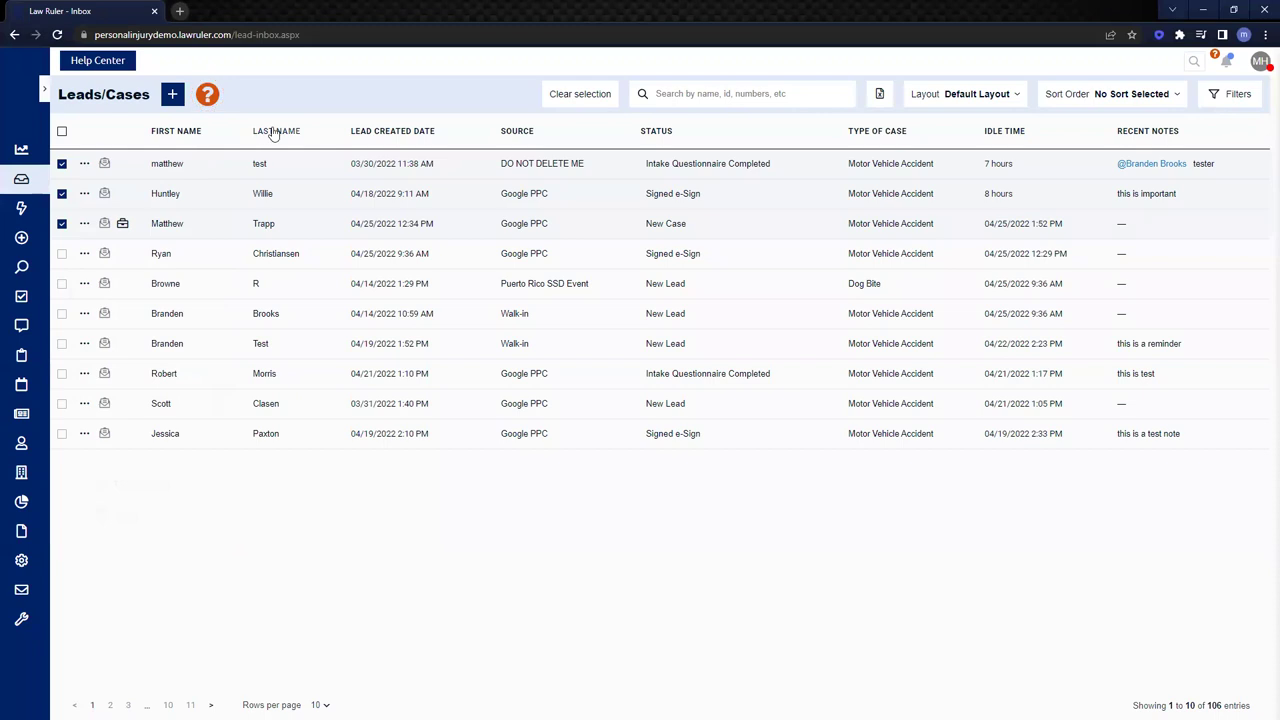
Sort the leads by Lead Created Date and export the list as an Excel file.
{"action": "left_click", "coordinate": [407, 135]}
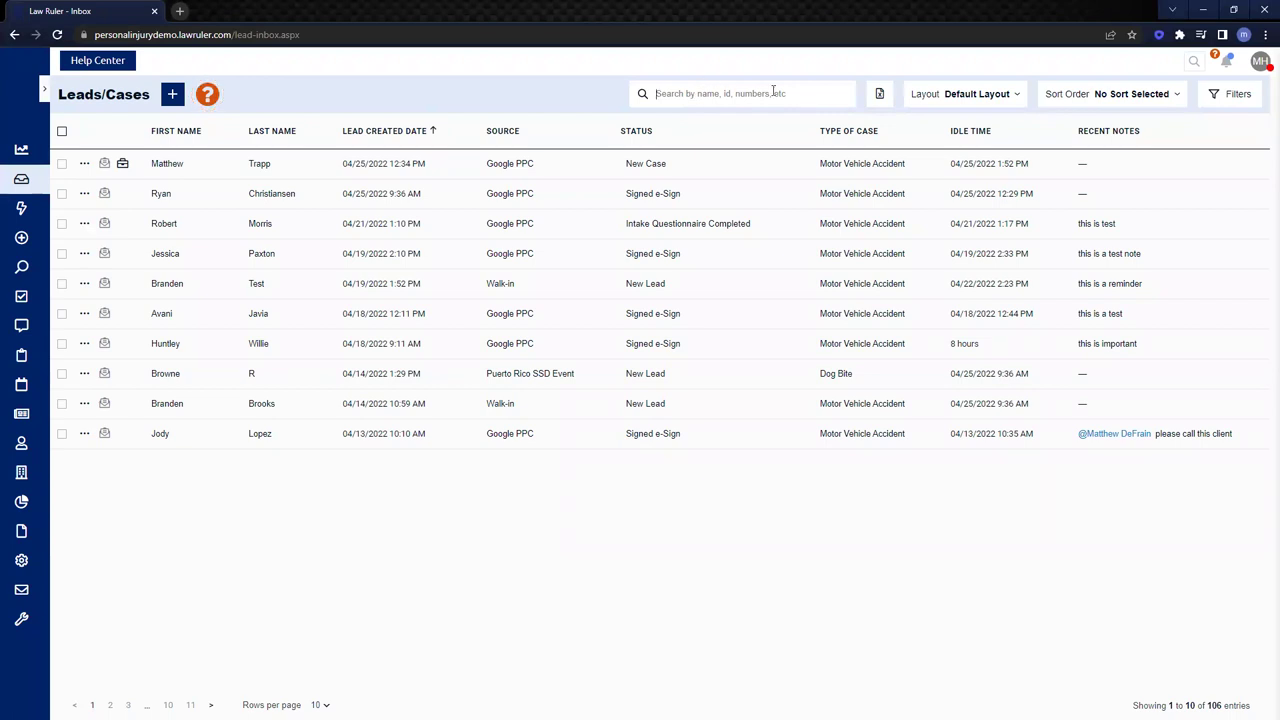
{"action": "left_click", "coordinate": [877, 96]}
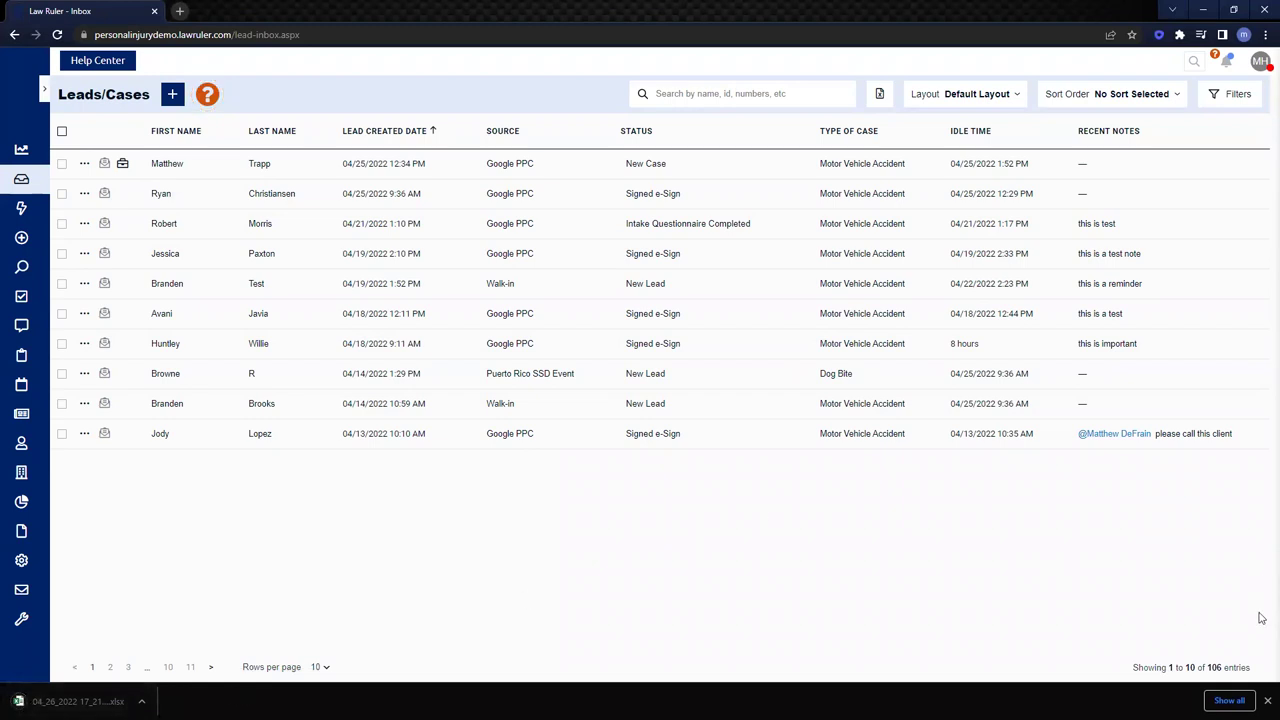
{"action": "left_click", "coordinate": [1267, 700]}
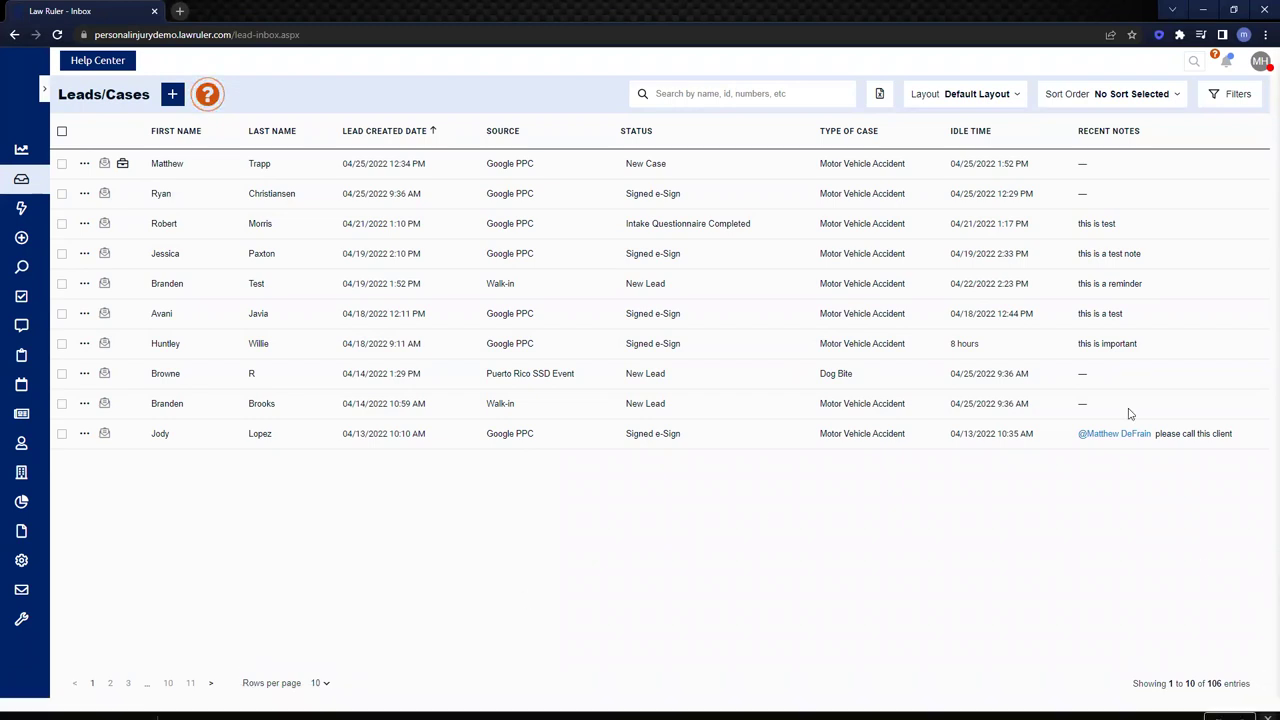
Review the available inbox layouts, the field choices for a new layout, and the sort order options.
{"action": "left_click", "coordinate": [986, 97]}
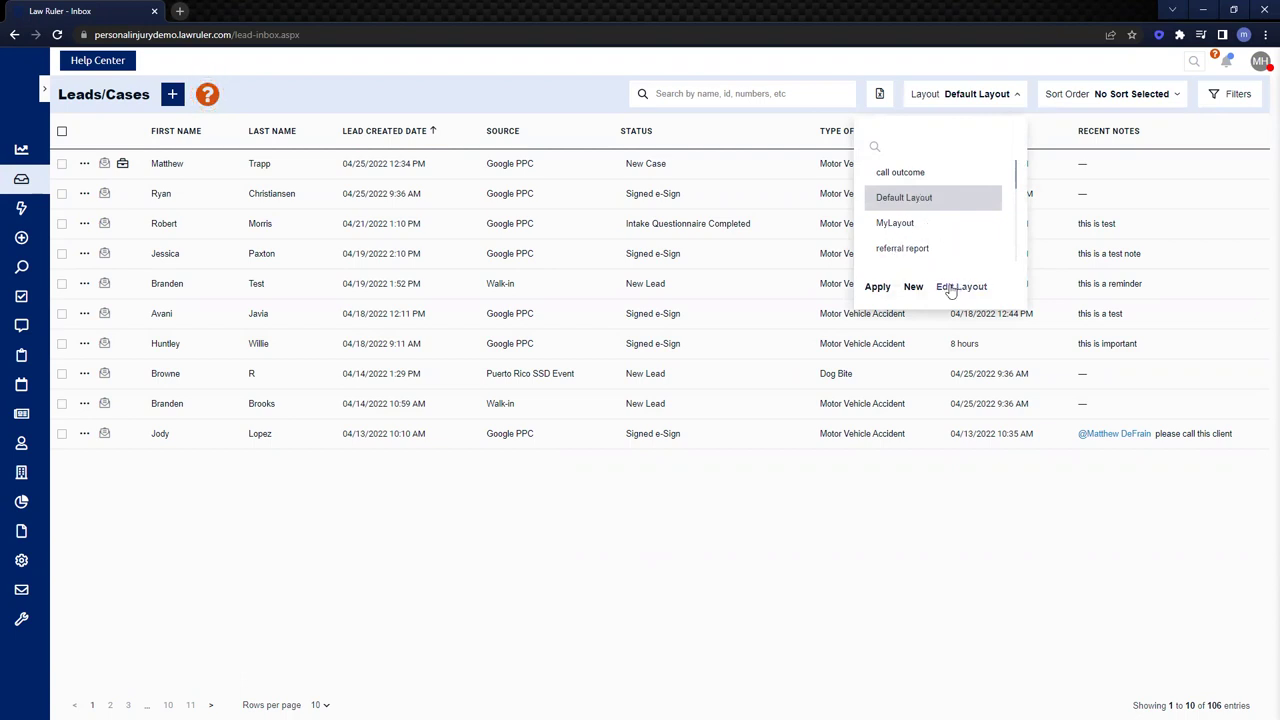
{"action": "left_click", "coordinate": [913, 288]}
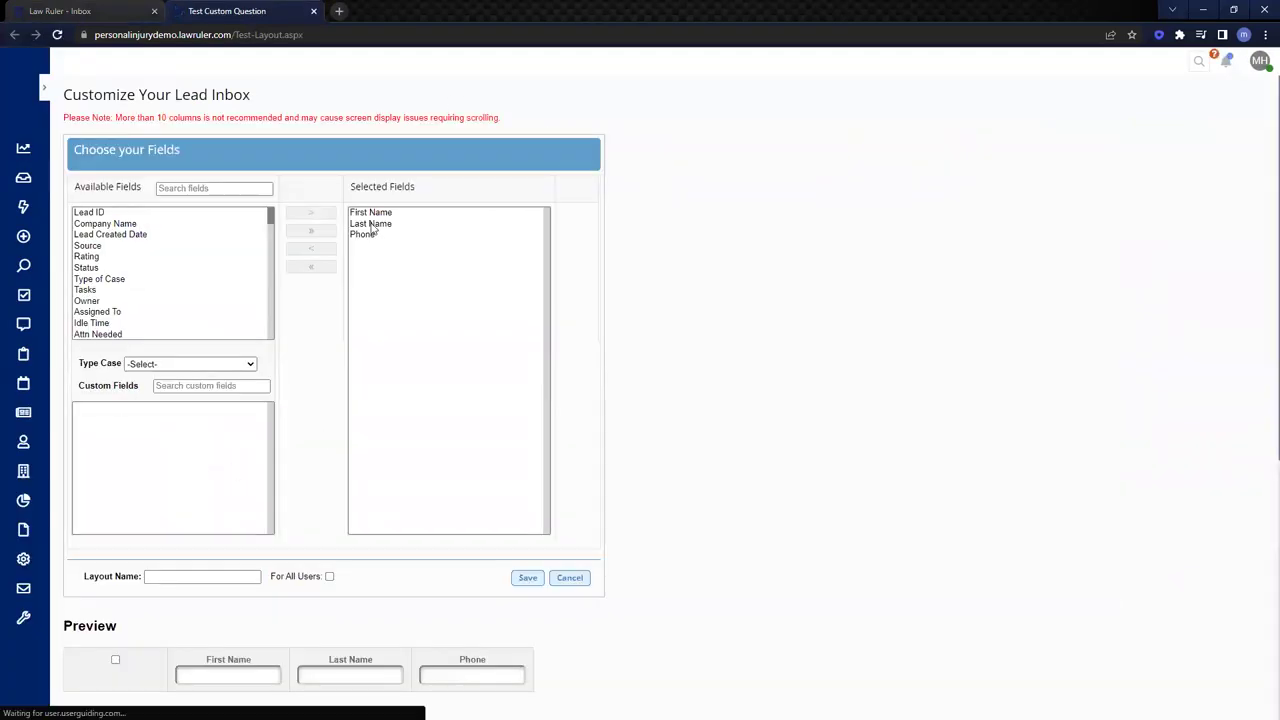
{"action": "left_click", "coordinate": [314, 11]}
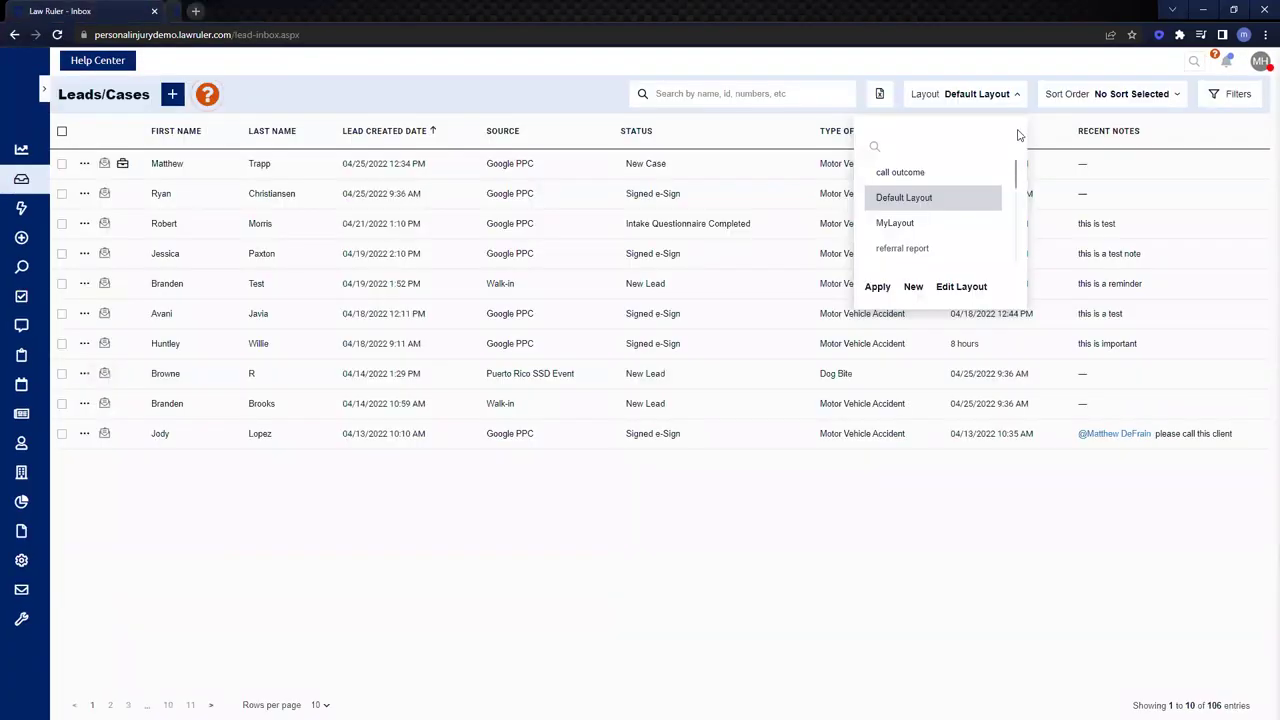
{"action": "left_click", "coordinate": [1089, 97]}
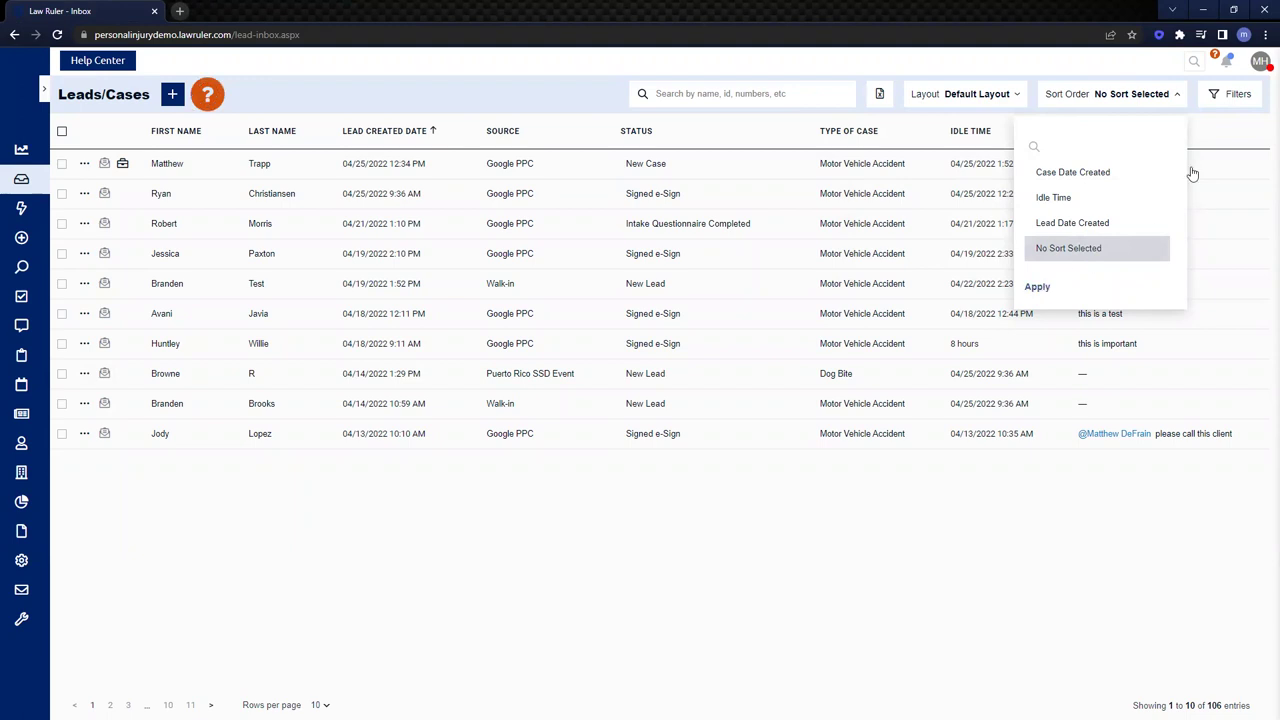
Examine the inbox filter categories and the saved filter options, leaving the lead list unfiltered.
{"action": "left_click", "coordinate": [1240, 98]}
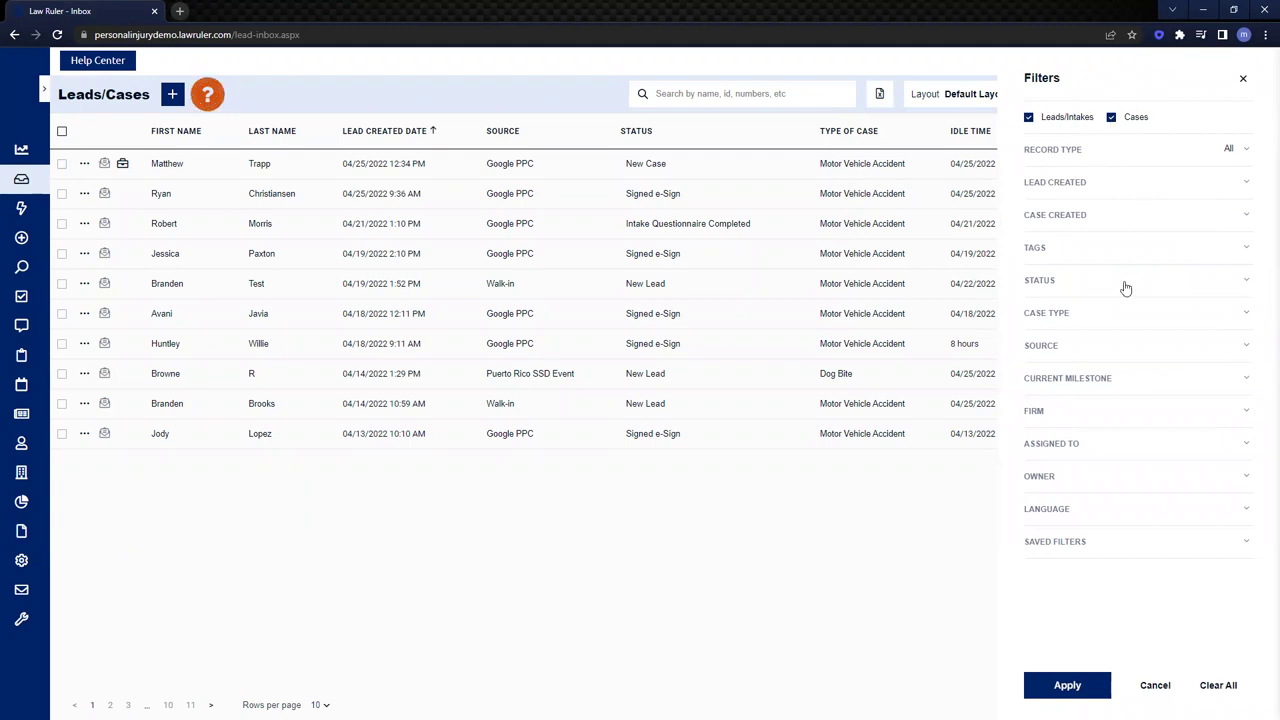
{"action": "left_click", "coordinate": [1109, 548]}
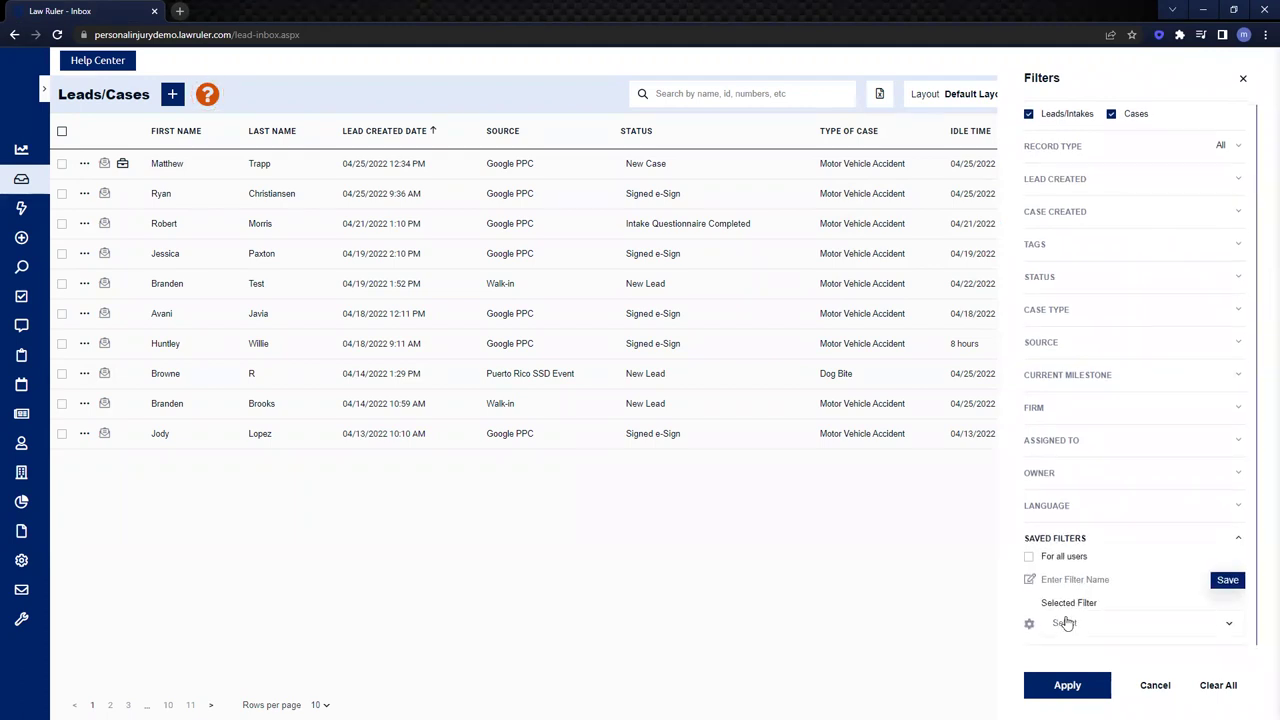
{"action": "left_click", "coordinate": [1074, 627]}
{"action": "left_click", "coordinate": [1115, 621]}
{"action": "left_click", "coordinate": [1100, 686]}
{"action": "left_click", "coordinate": [763, 257]}
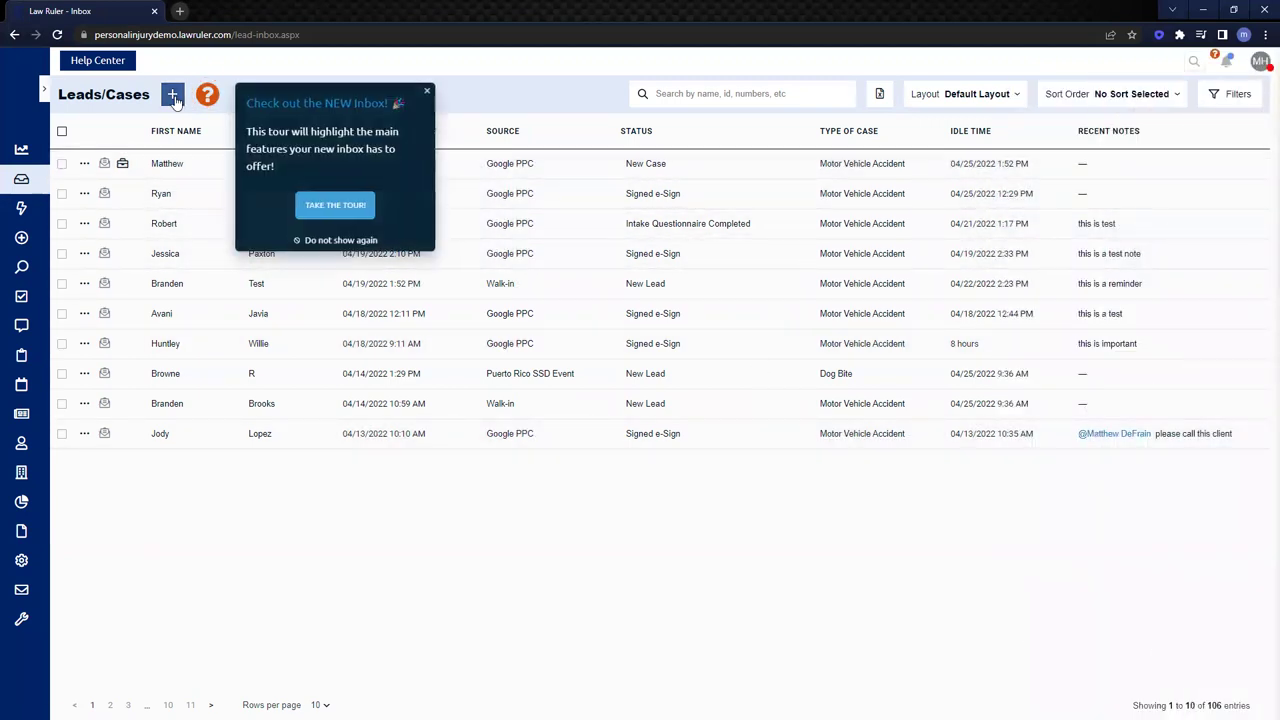
View the New Intake Wizard for creating a lead and return to the inbox without creating one.
{"action": "left_click", "coordinate": [175, 96]}
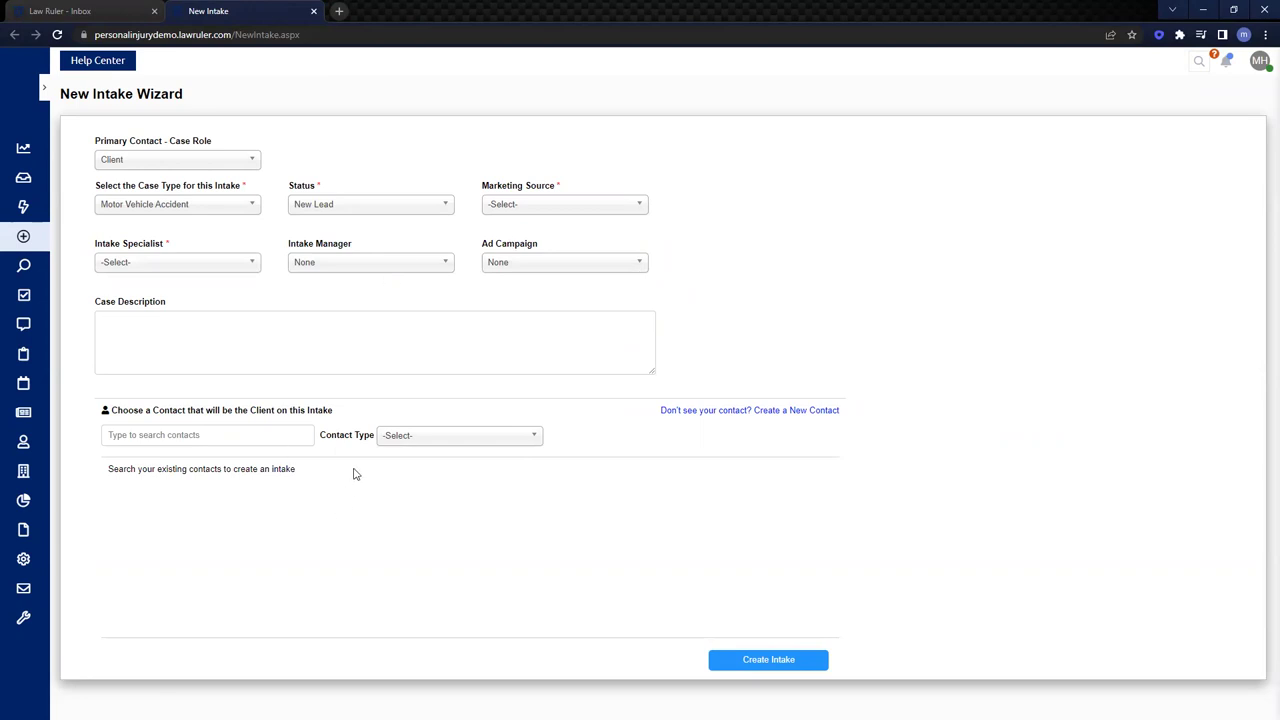
{"action": "left_click", "coordinate": [313, 11]}
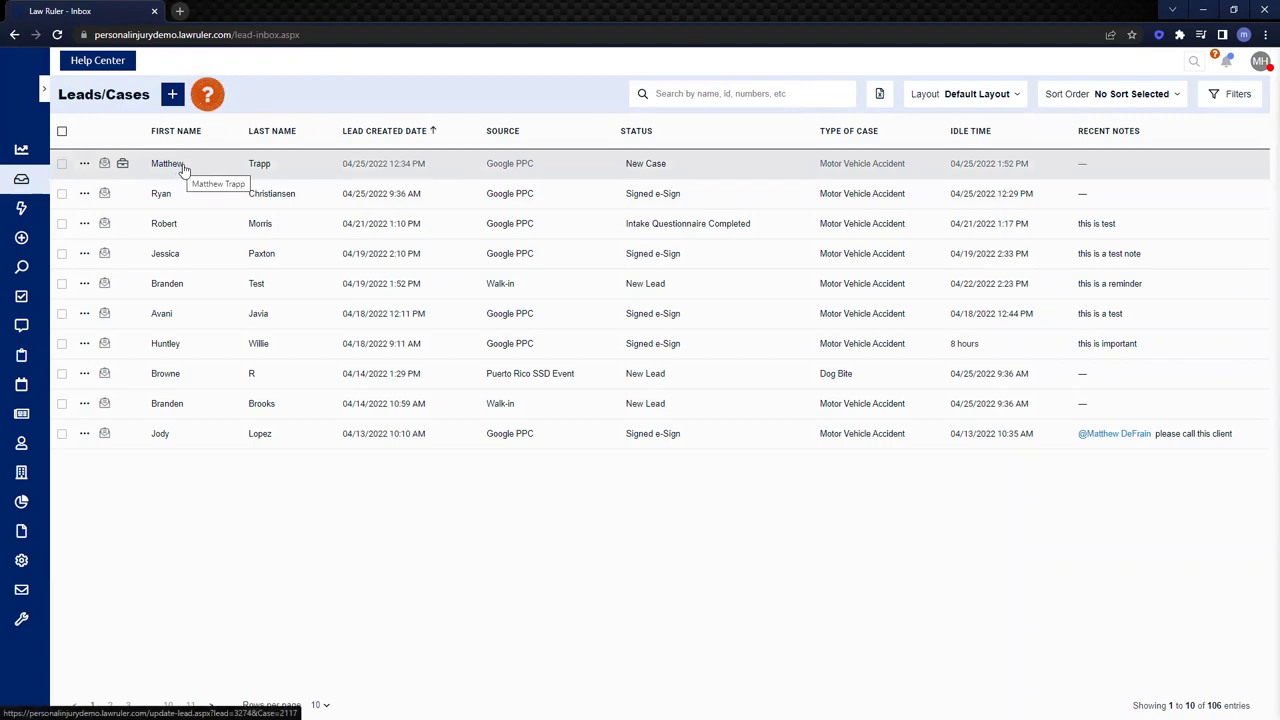
Select all leads on the page, open the first listed case's record, and close the inbox page.
{"action": "left_click", "coordinate": [62, 132]}
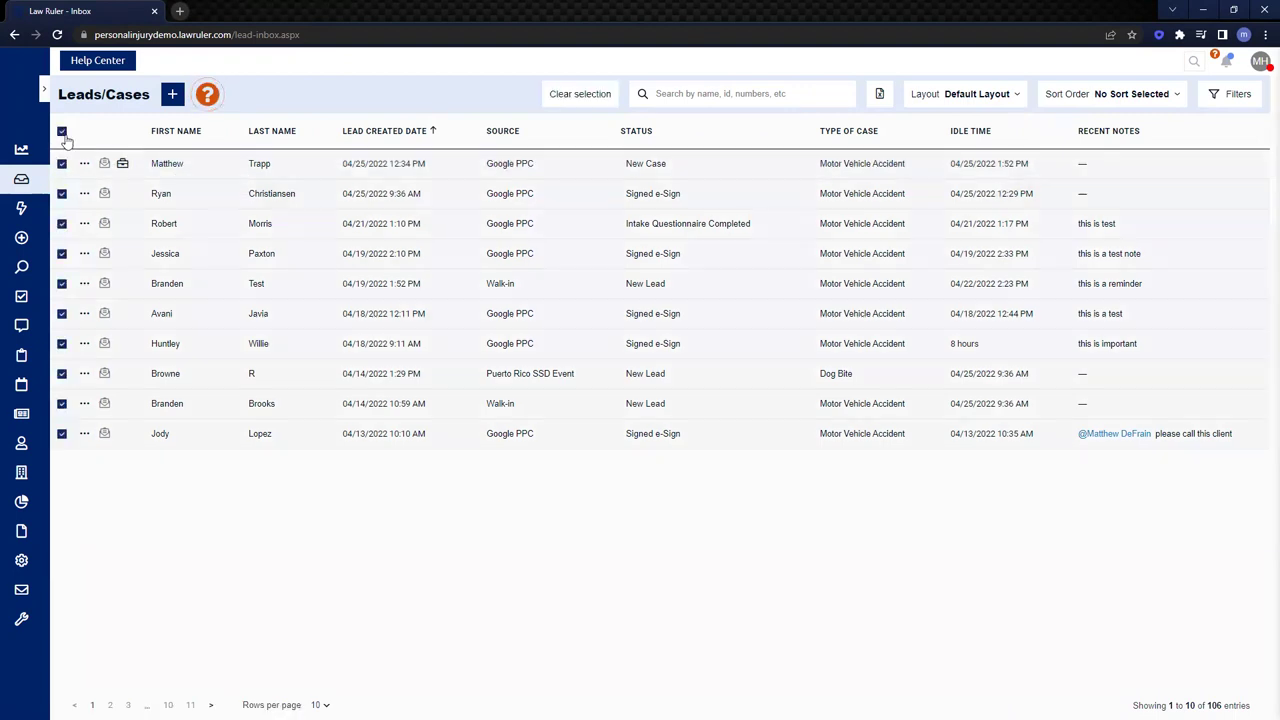
{"action": "left_click", "coordinate": [168, 166]}
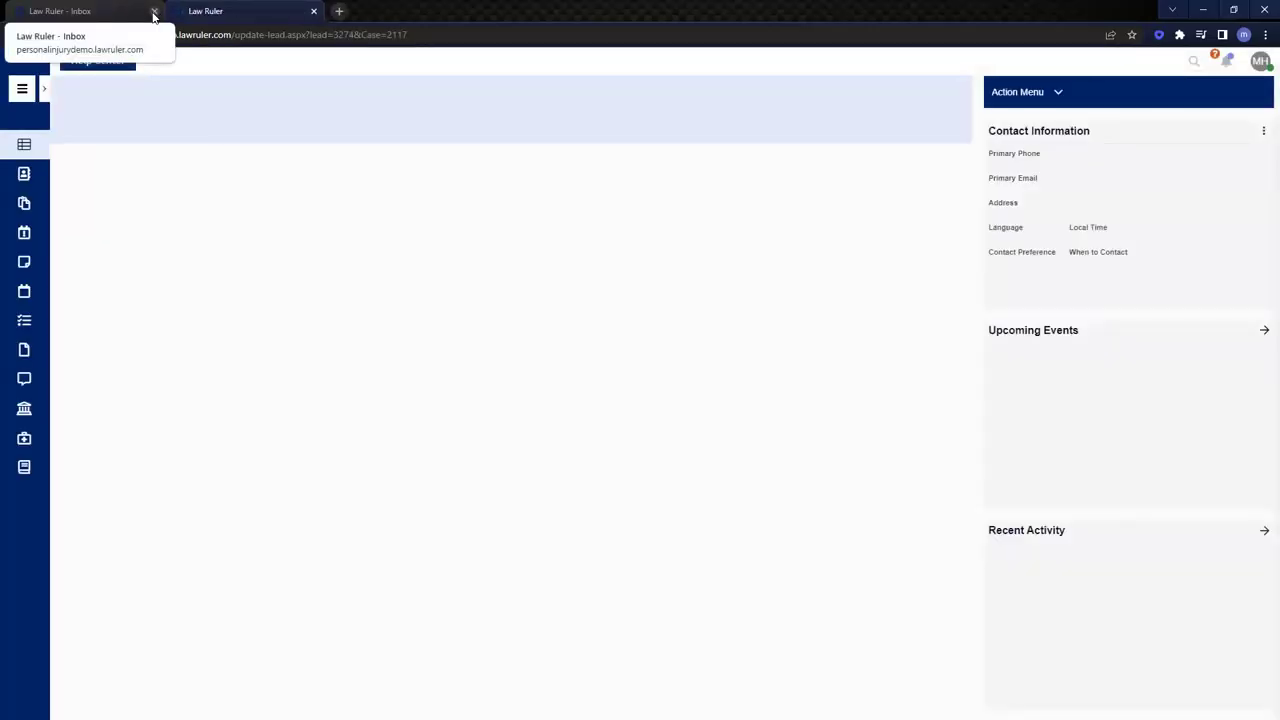
{"action": "left_click", "coordinate": [154, 12]}
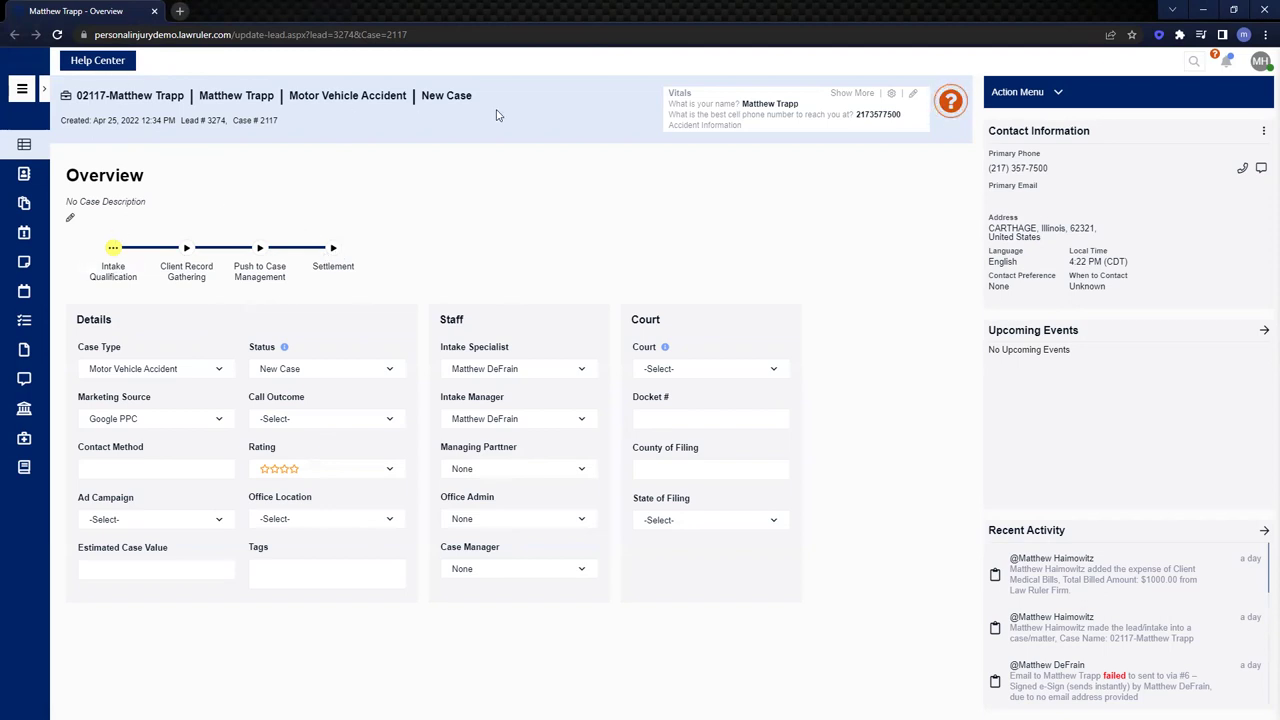
Examine the case header details, the editable vitals, and the Case Vitals form builder for Motor Vehicle Accident cases.
{"action": "left_click_drag", "start_coordinate": [82, 96], "coordinate": [265, 96]}
{"action": "left_click_drag", "start_coordinate": [295, 95], "coordinate": [466, 97]}
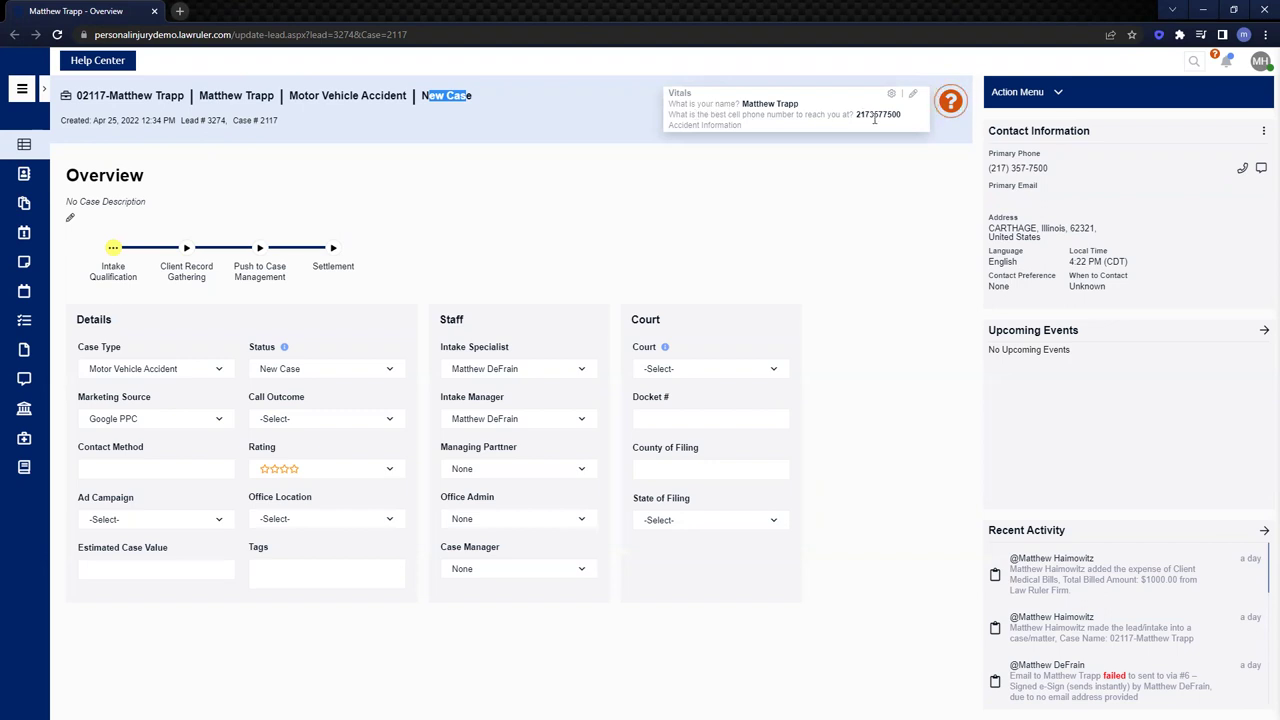
{"action": "left_click", "coordinate": [913, 96]}
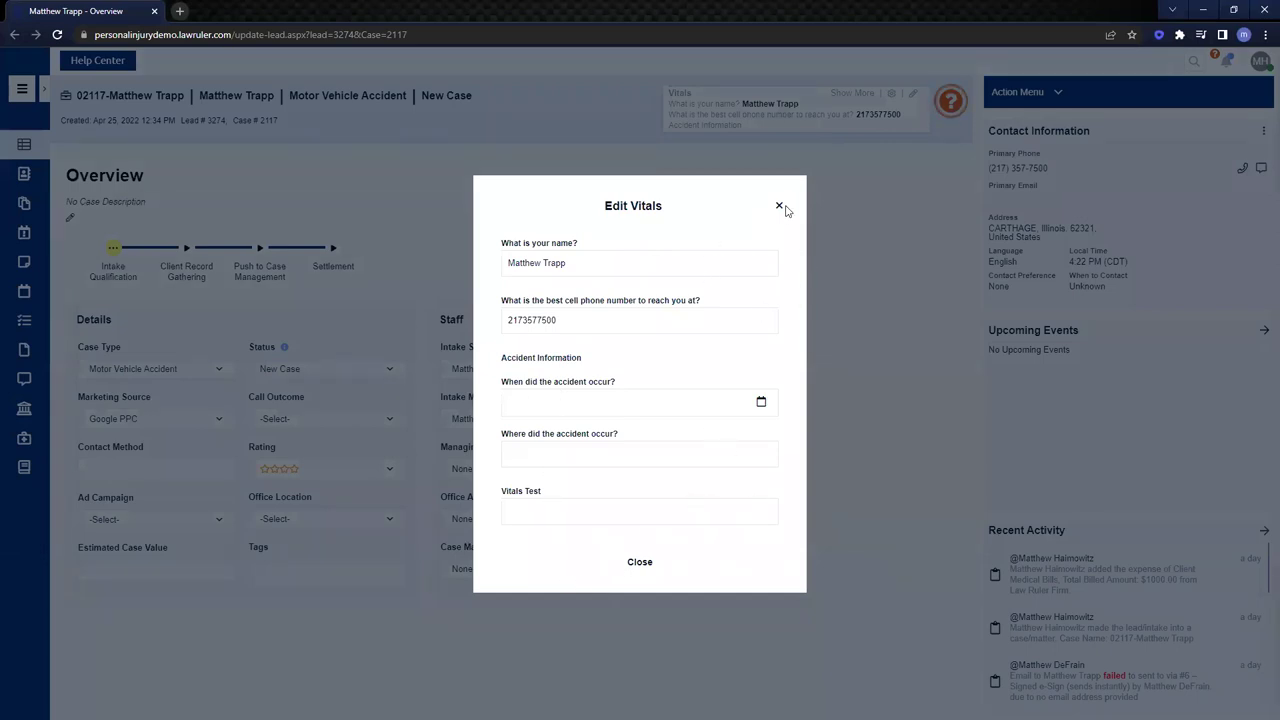
{"action": "left_click", "coordinate": [890, 95]}
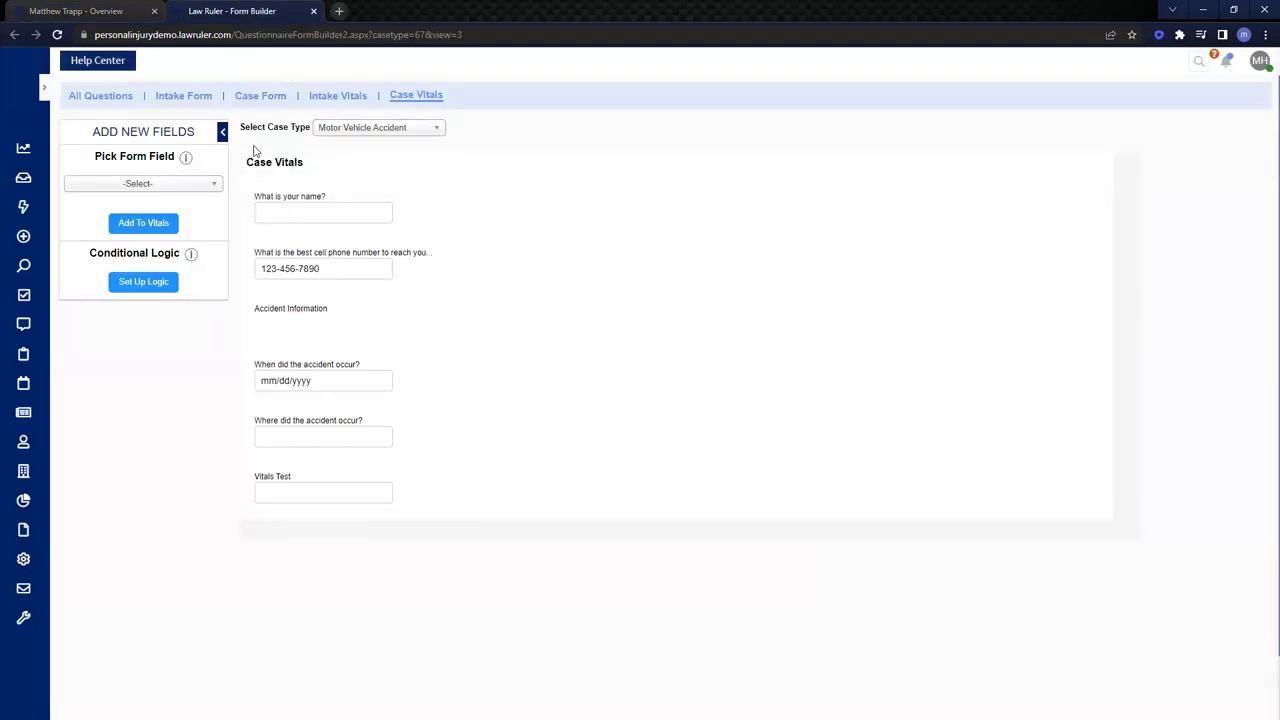
{"action": "left_click", "coordinate": [314, 12]}
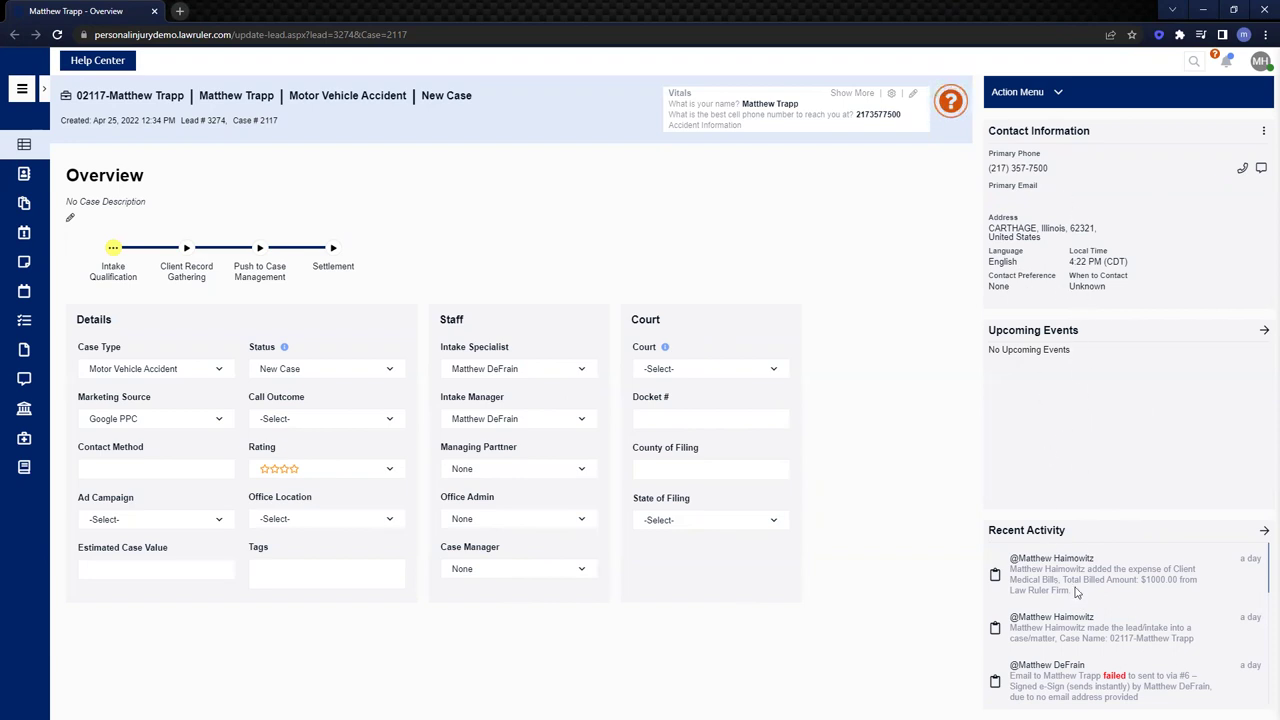
Look through the case's recent activity and the list of actions available for the record.
{"action": "scroll", "coordinate": [1079, 603], "scroll_direction": "down", "scroll_amount": 3}
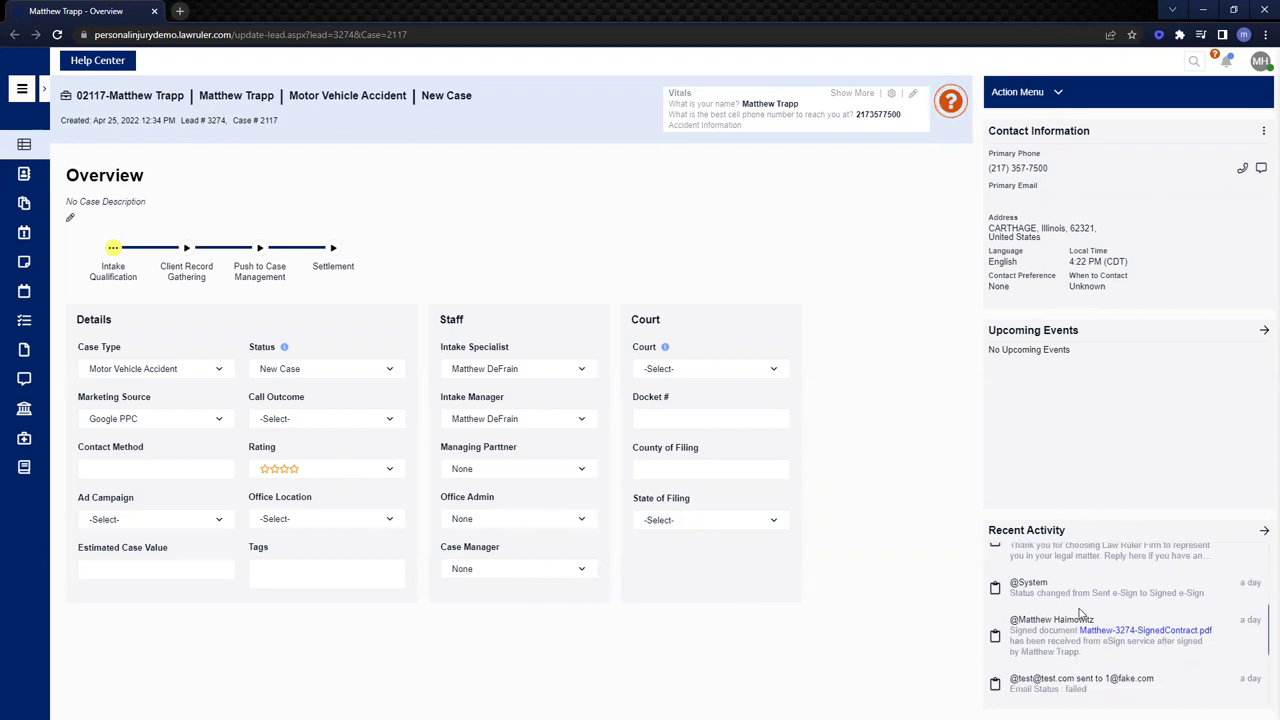
{"action": "scroll", "coordinate": [1084, 612], "scroll_direction": "up", "scroll_amount": 3}
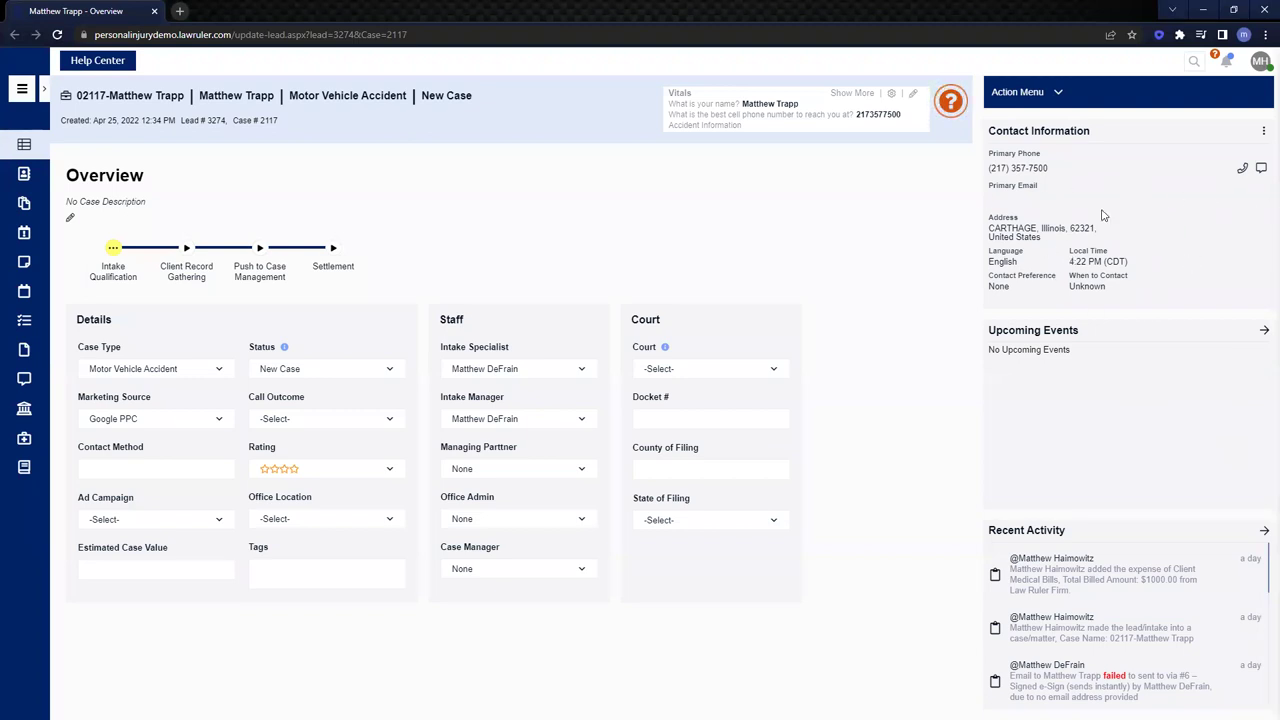
{"action": "left_click", "coordinate": [1055, 102]}
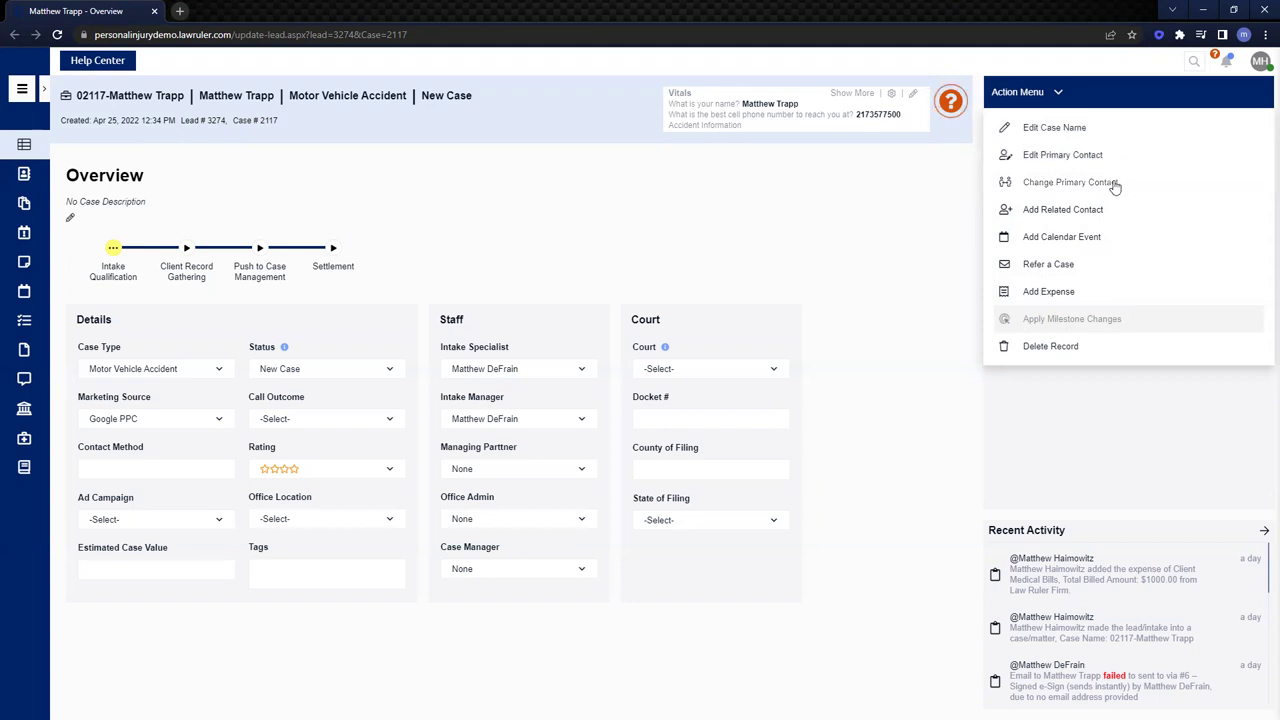
Expand the case navigation to show its section names and look over the main application sections.
{"action": "left_click", "coordinate": [46, 94]}
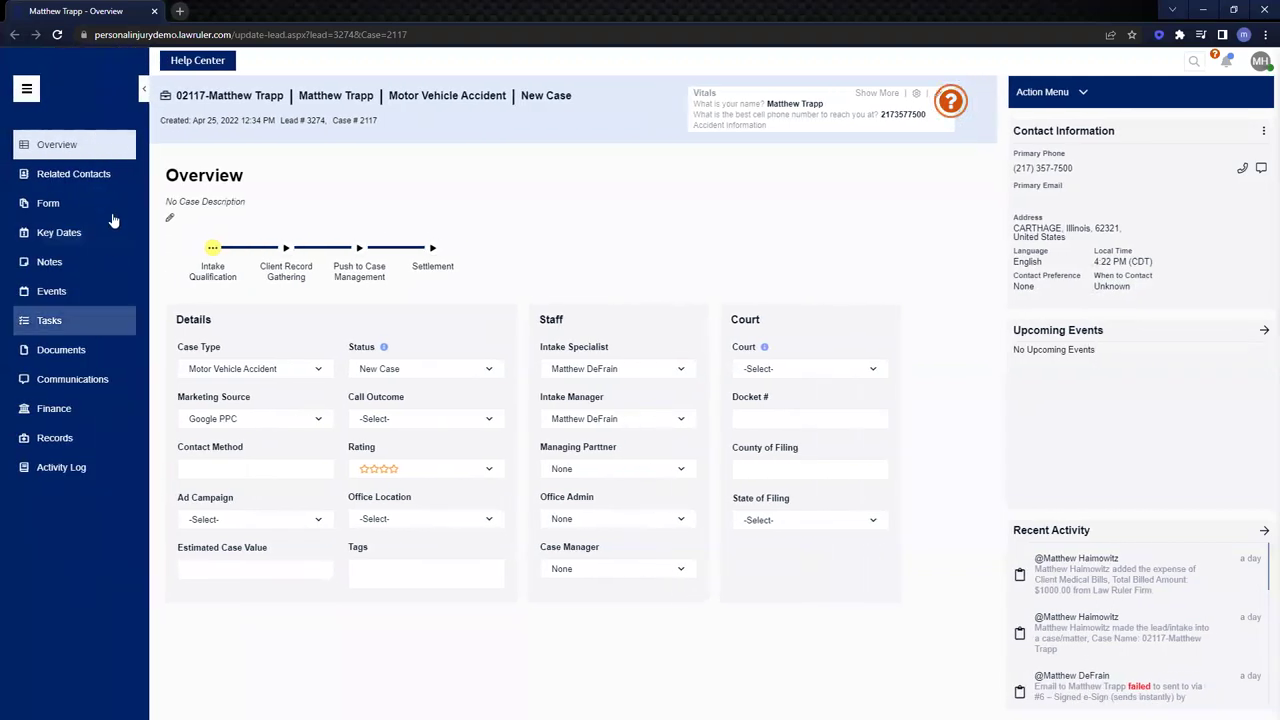
{"action": "left_click", "coordinate": [143, 94]}
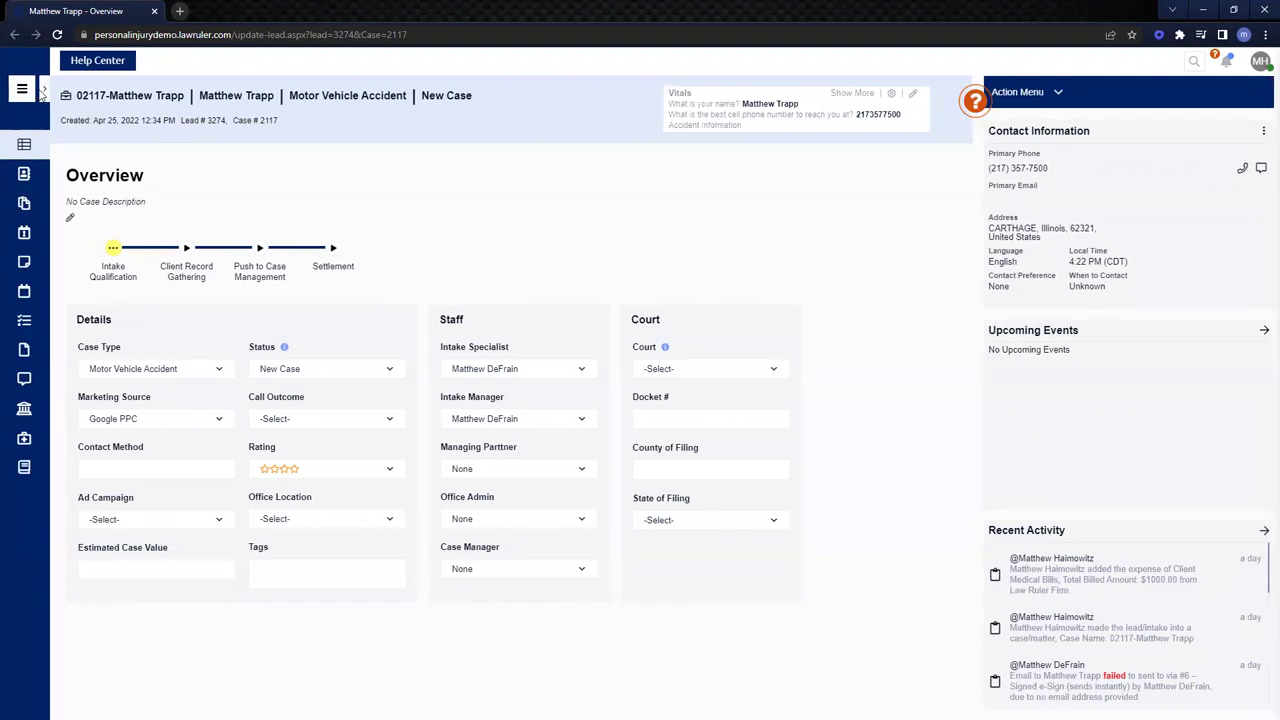
{"action": "left_click", "coordinate": [44, 96]}
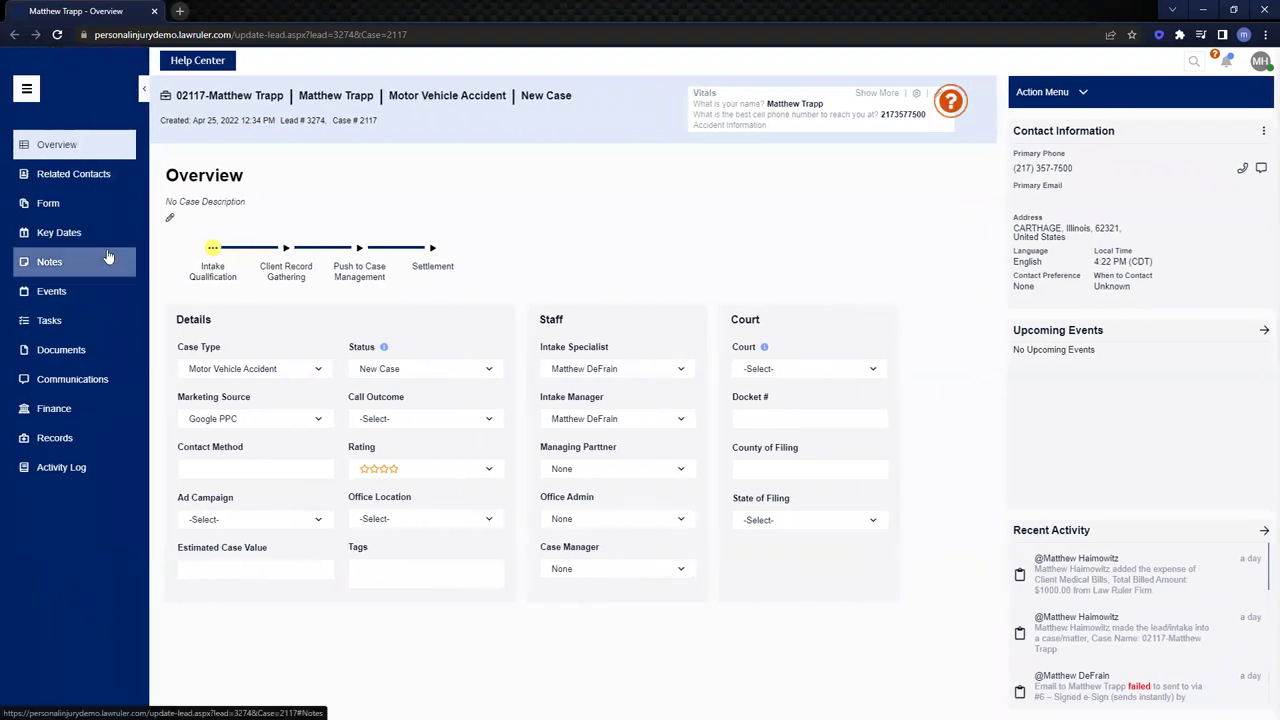
{"action": "left_click", "coordinate": [26, 91]}
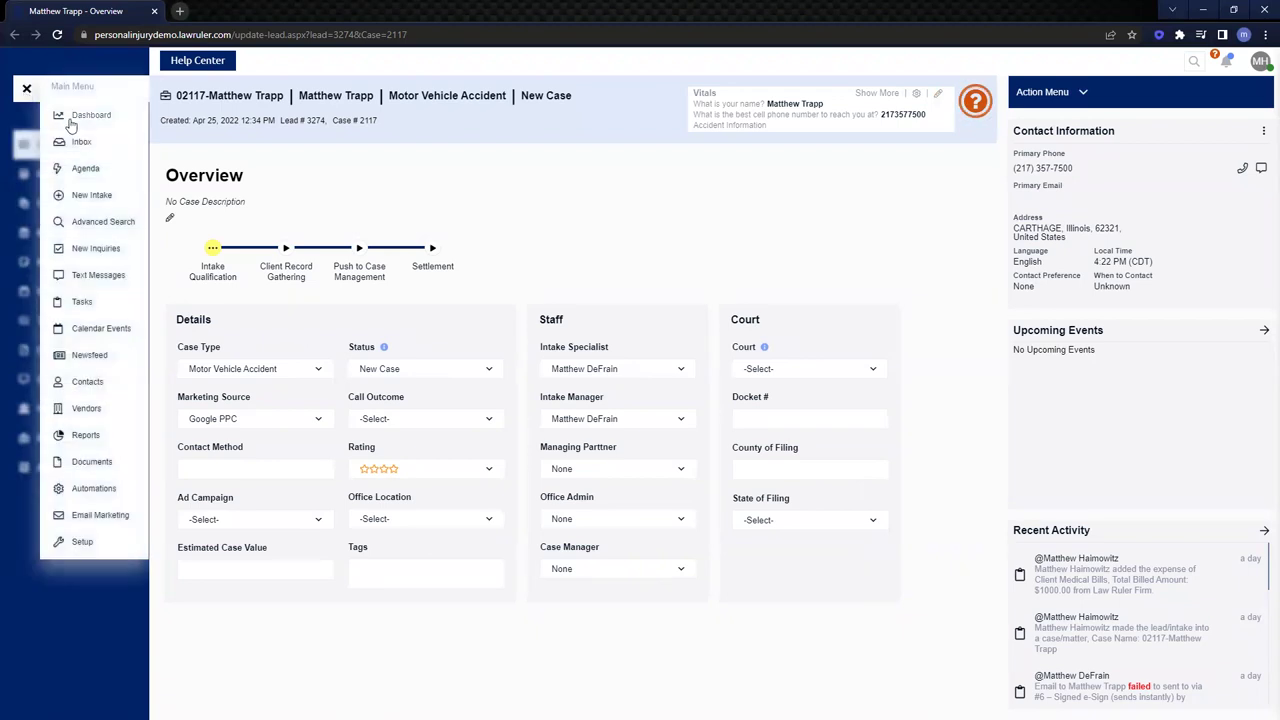
{"action": "left_click", "coordinate": [22, 90]}
Open the case's related contacts and view the contact search for adding a party without adding anyone.
{"action": "left_click", "coordinate": [75, 174]}
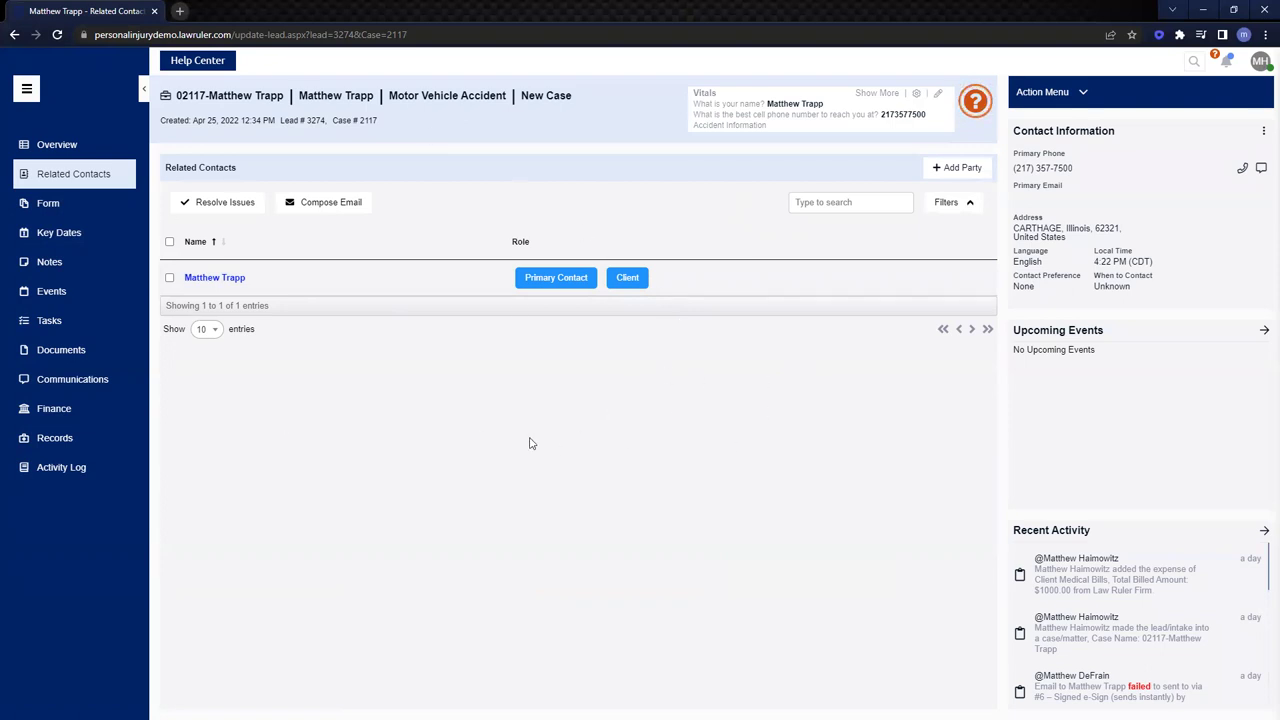
{"action": "left_click", "coordinate": [968, 172]}
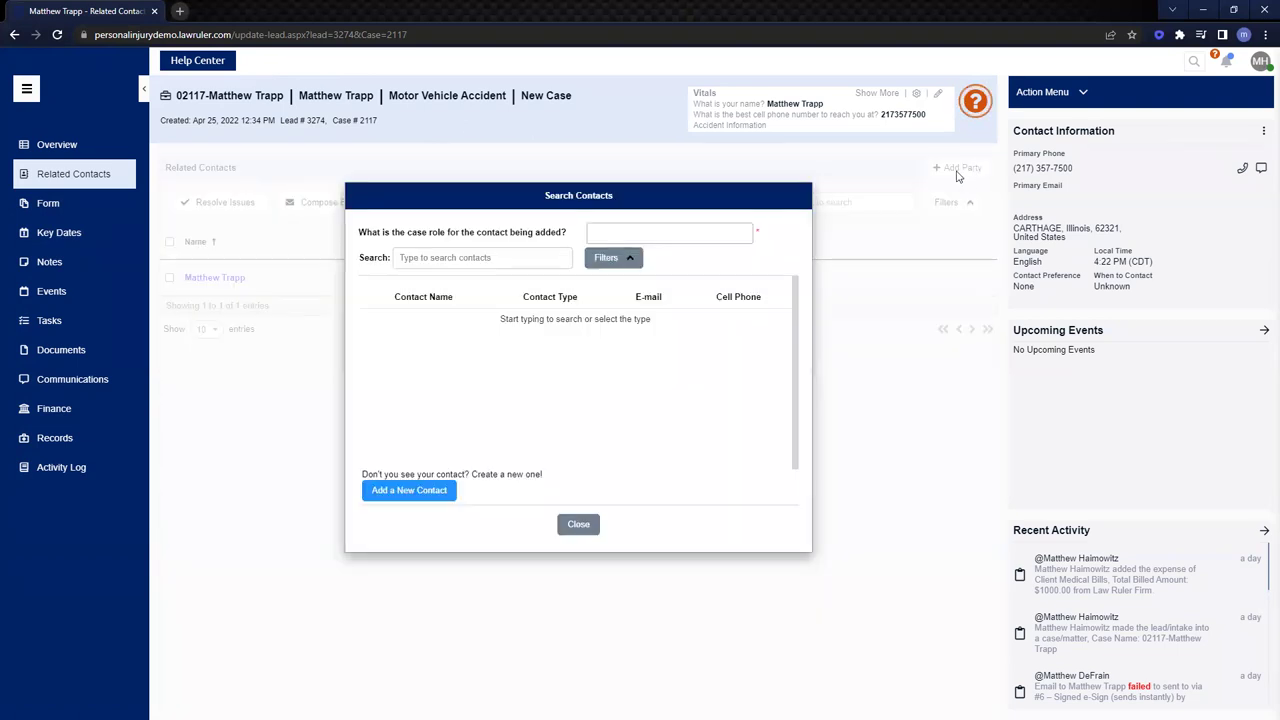
{"action": "left_click", "coordinate": [575, 526]}
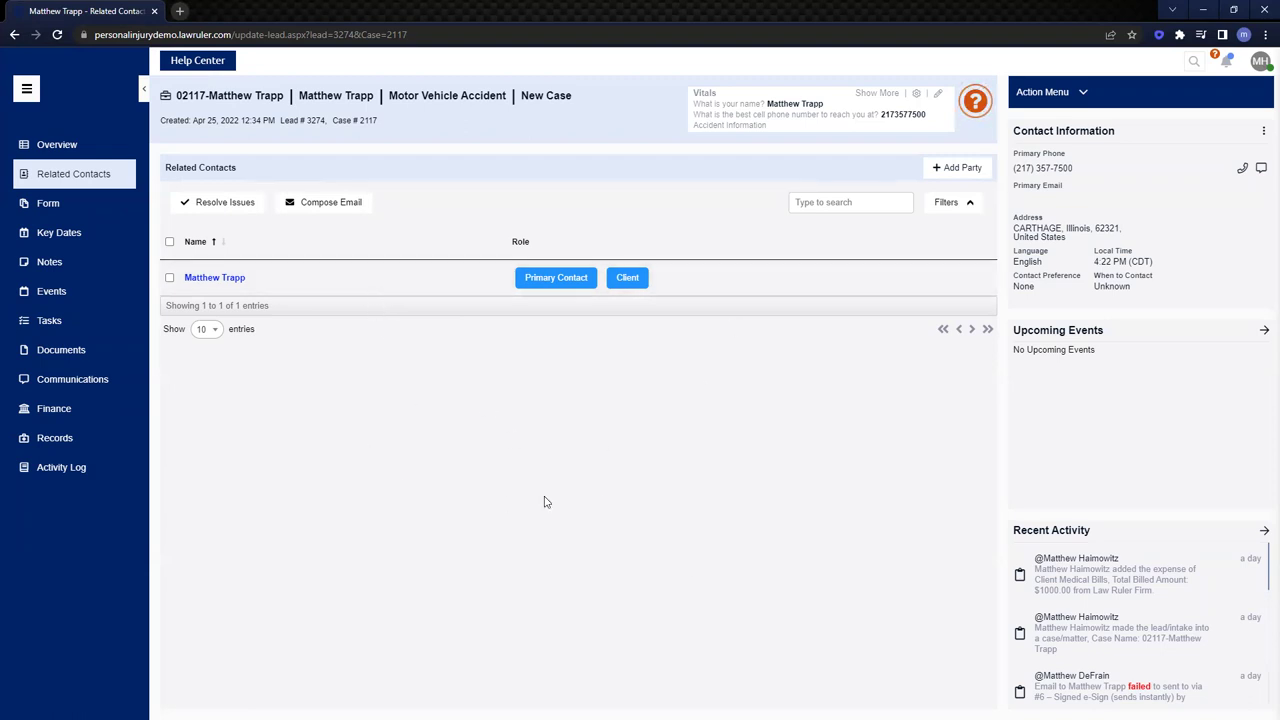
Open the case's intake form and look through its questions.
{"action": "left_click", "coordinate": [50, 204]}
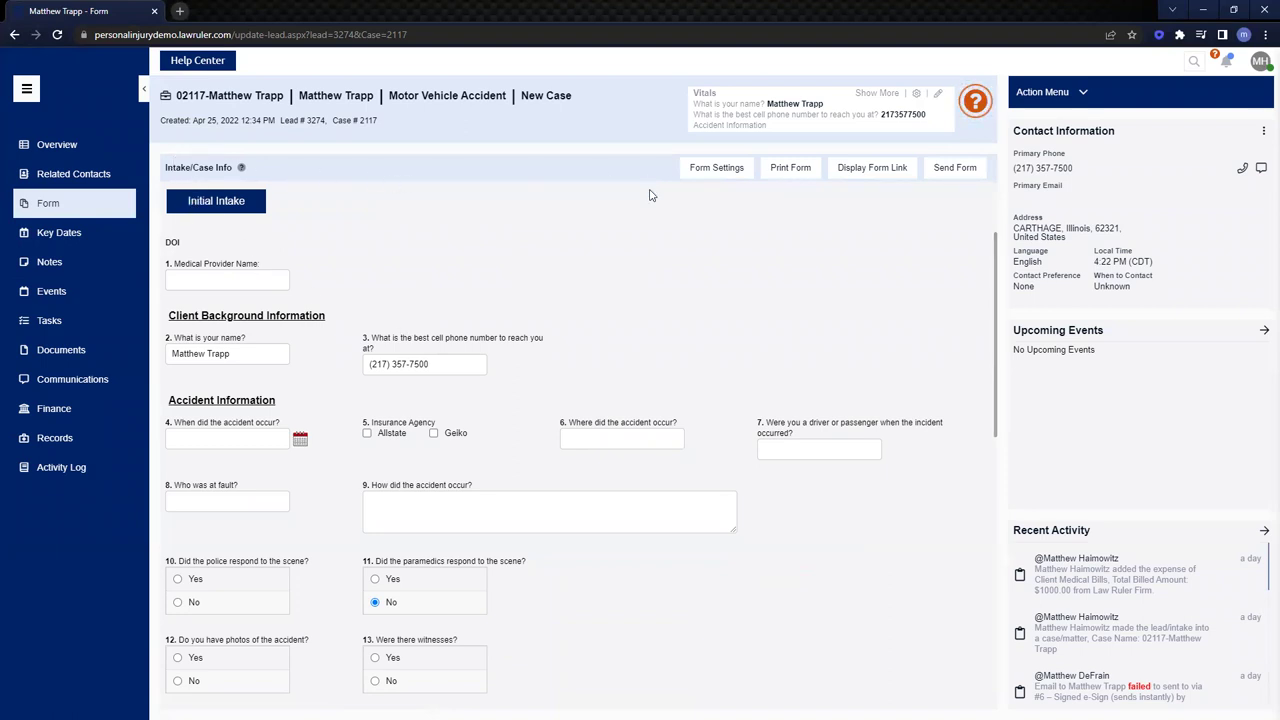
{"action": "scroll", "coordinate": [505, 366], "scroll_direction": "down", "scroll_amount": 3}
{"action": "scroll", "coordinate": [505, 366], "scroll_direction": "down", "scroll_amount": 1}
{"action": "scroll", "coordinate": [505, 366], "scroll_direction": "up", "scroll_amount": 5}
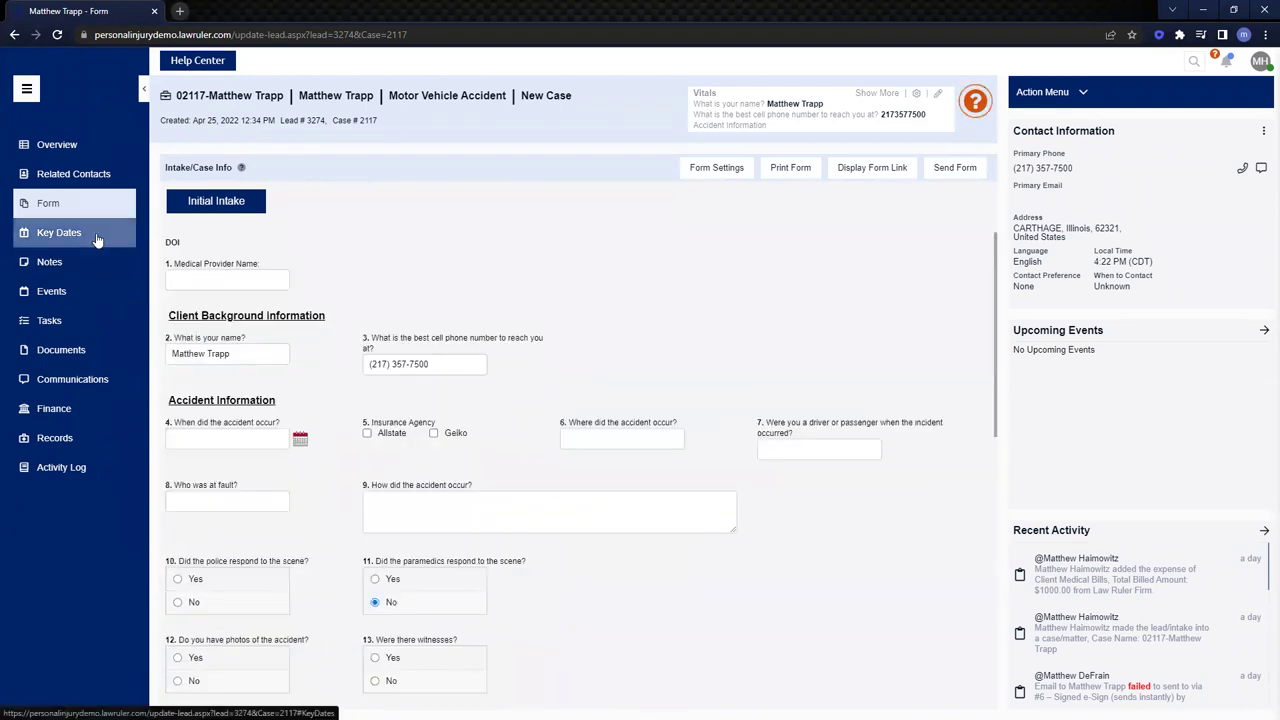
View the case's key dates and look over its document folders, e-sign documents and e-sign status.
{"action": "left_click", "coordinate": [100, 238]}
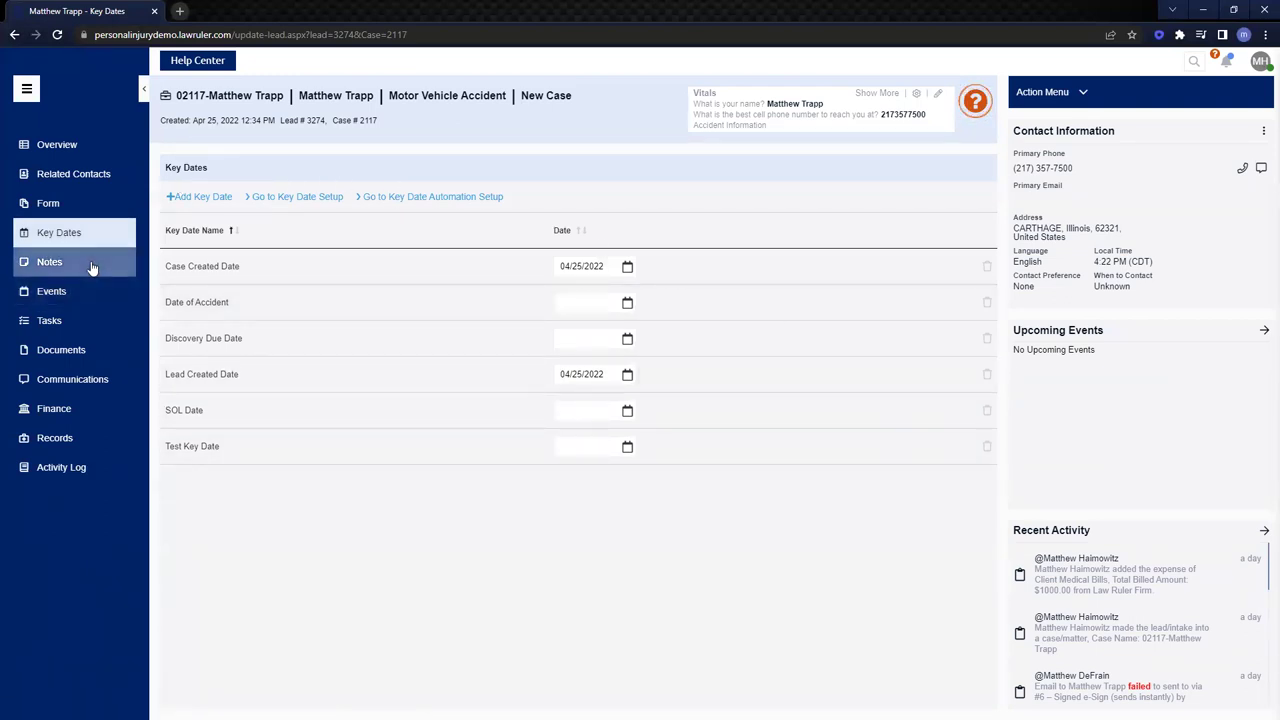
{"action": "left_click", "coordinate": [68, 352]}
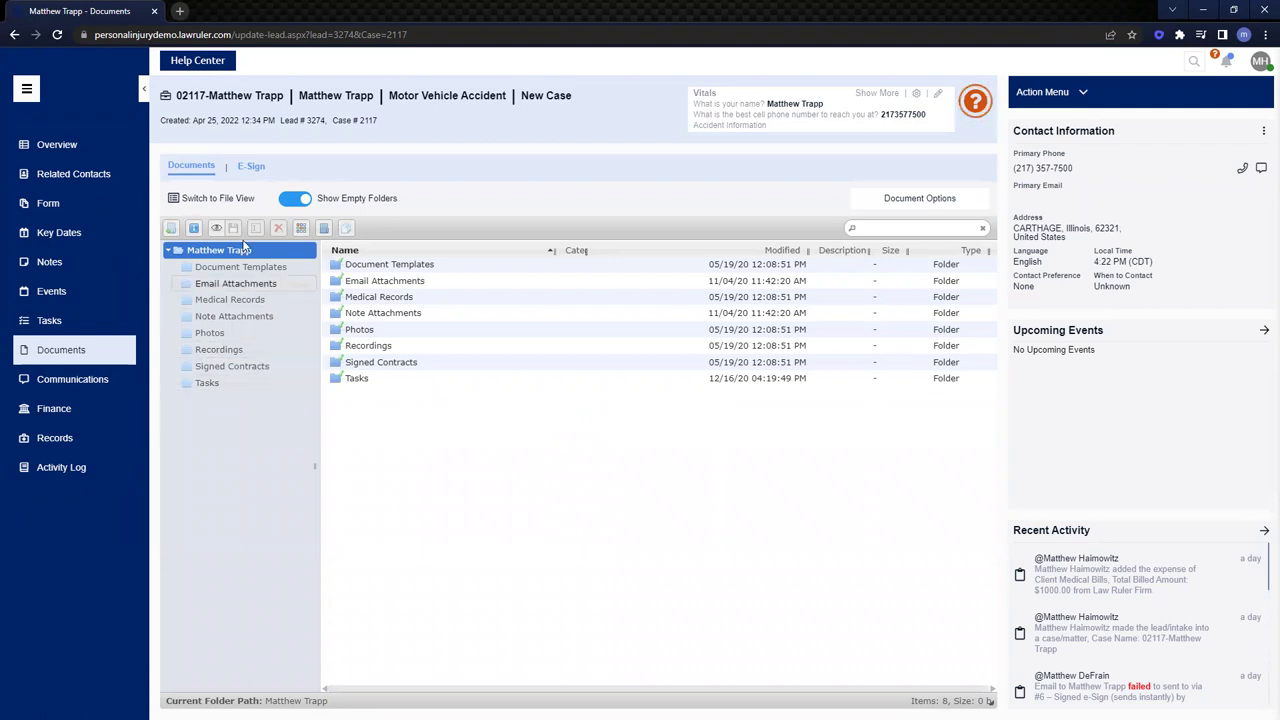
{"action": "left_click", "coordinate": [245, 167]}
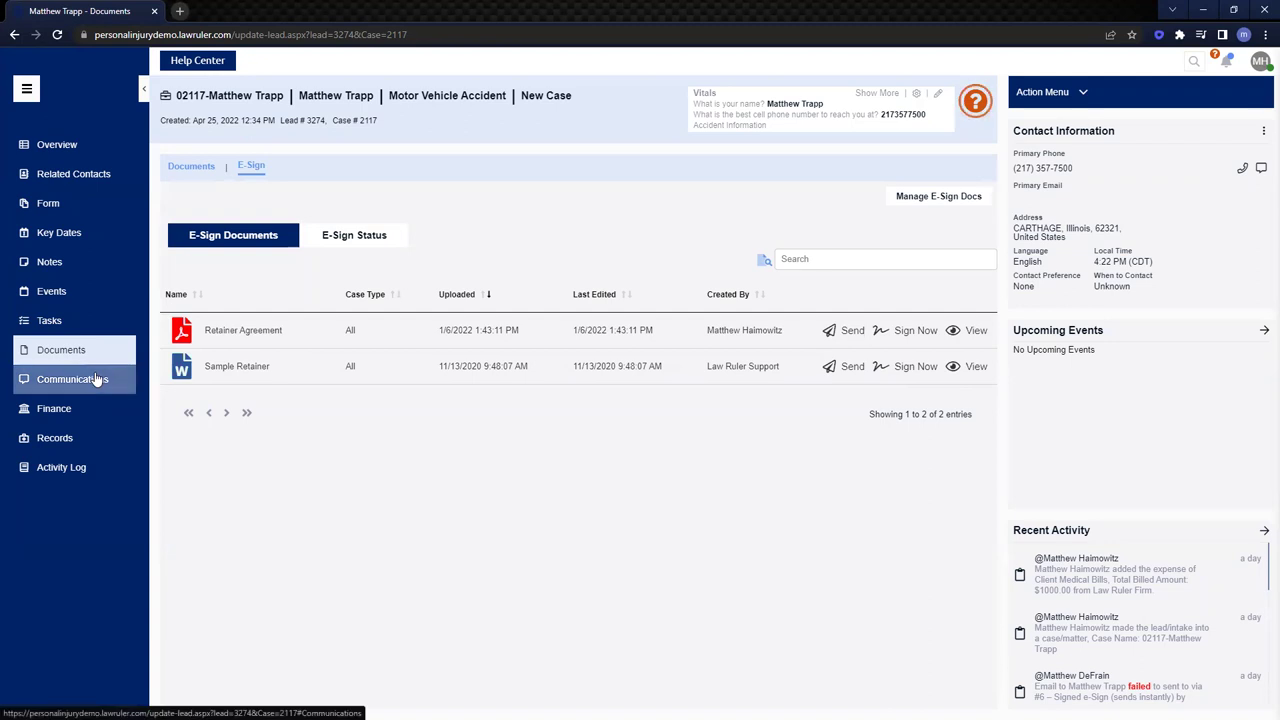
{"action": "left_click", "coordinate": [340, 246]}
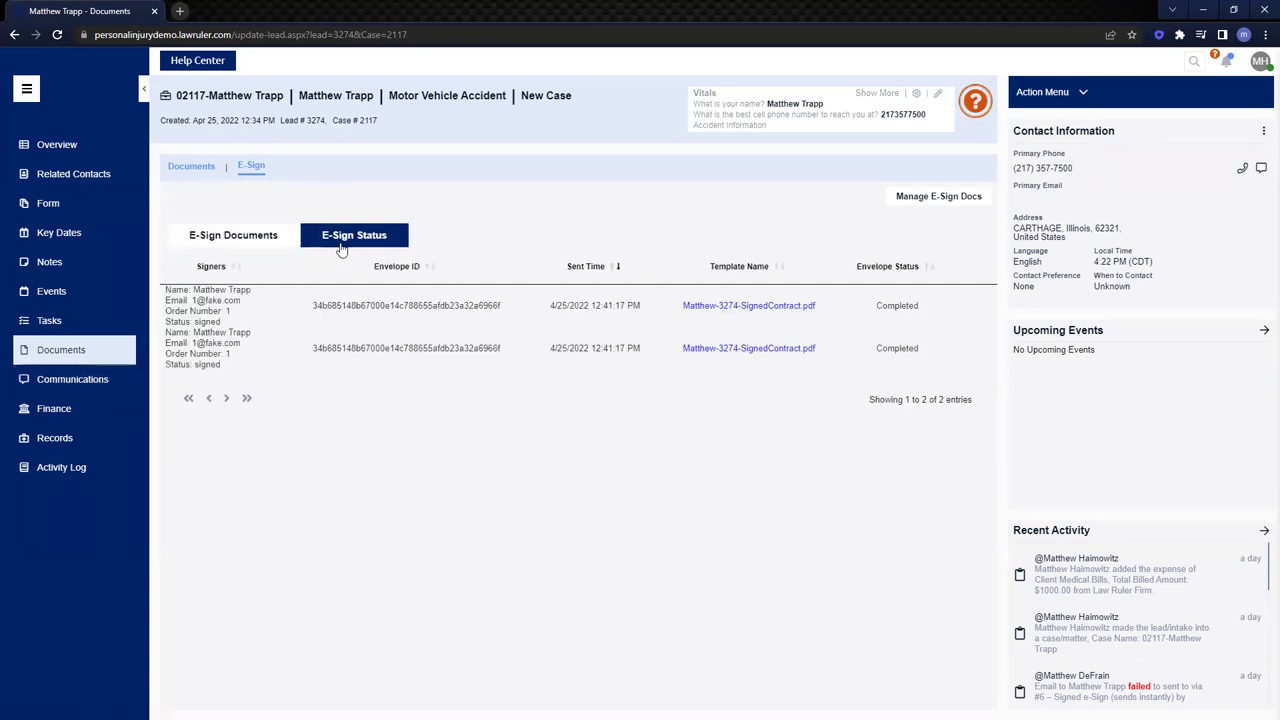
Look over the case's e-mail and text communications, and open its activity log.
{"action": "left_click", "coordinate": [67, 380]}
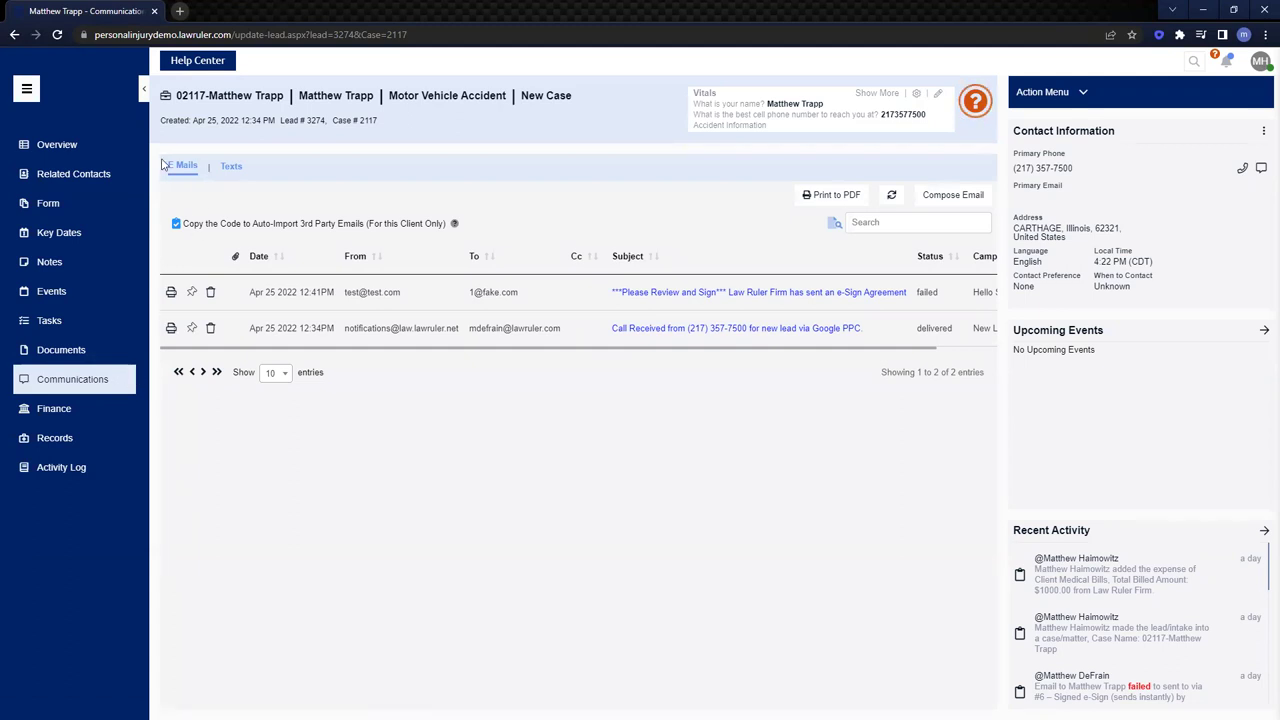
{"action": "left_click", "coordinate": [238, 168]}
{"action": "left_click", "coordinate": [190, 168]}
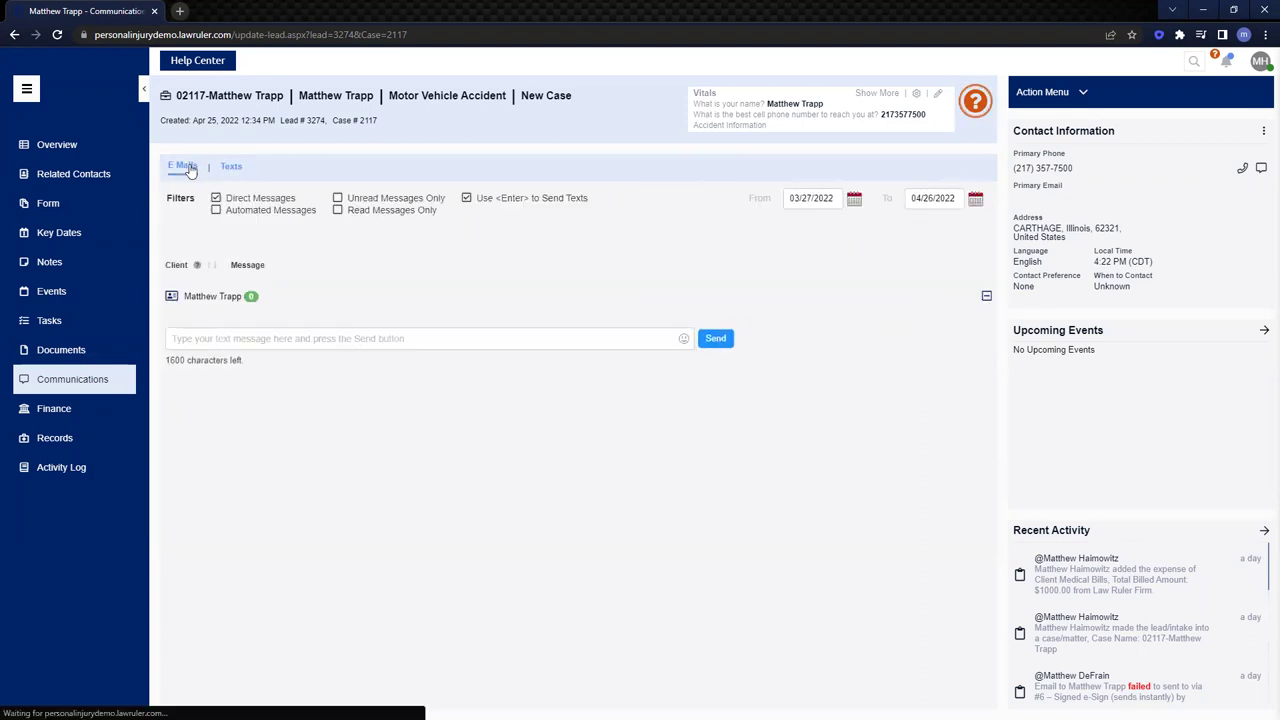
{"action": "left_click", "coordinate": [95, 472]}
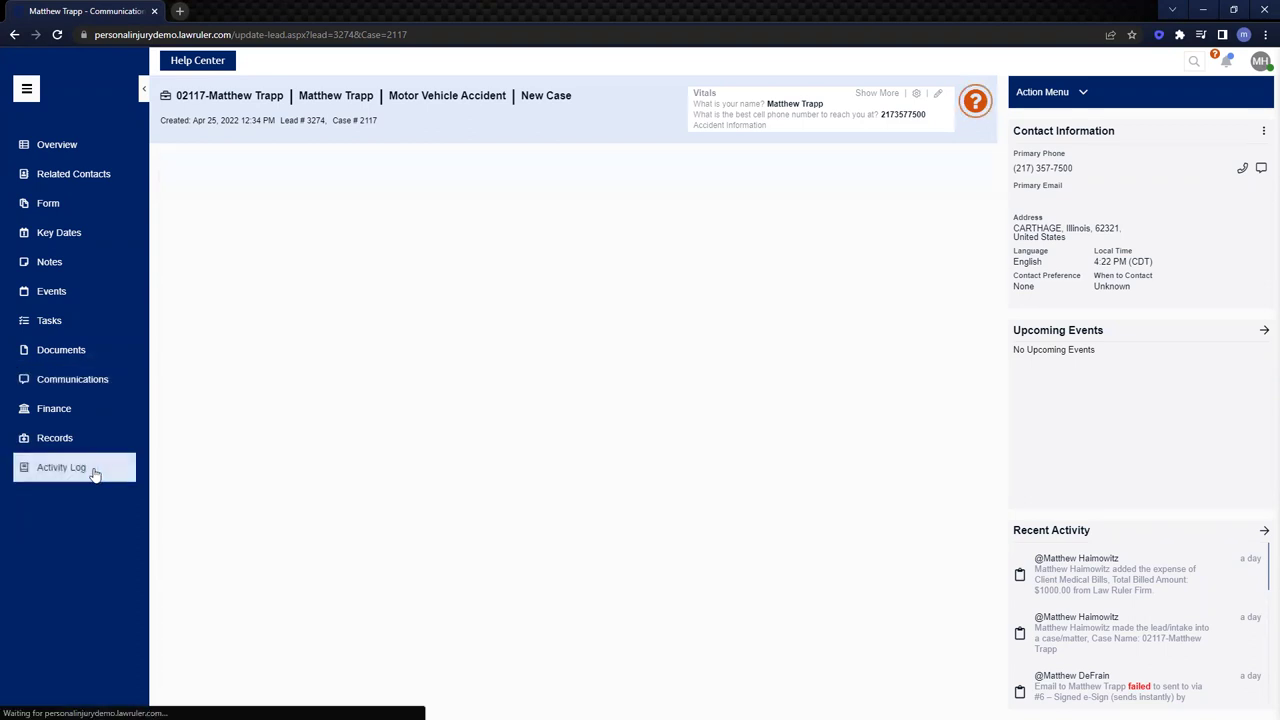